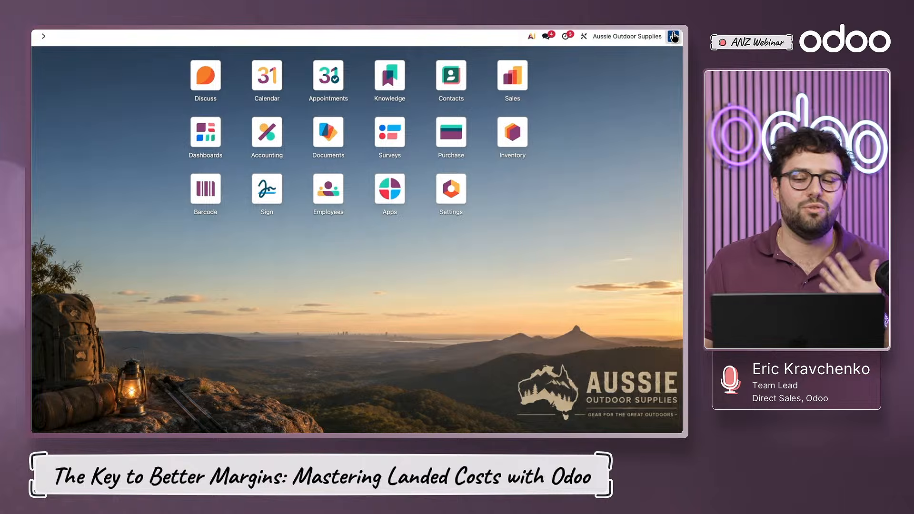
- Check the pending activities and read the newest direct message, then dismiss the chat
left_click(568, 38)
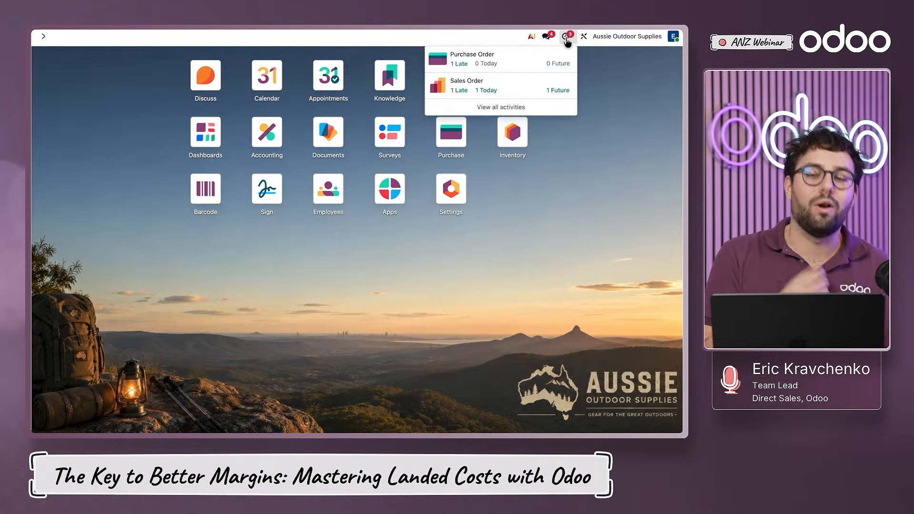
left_click(547, 38)
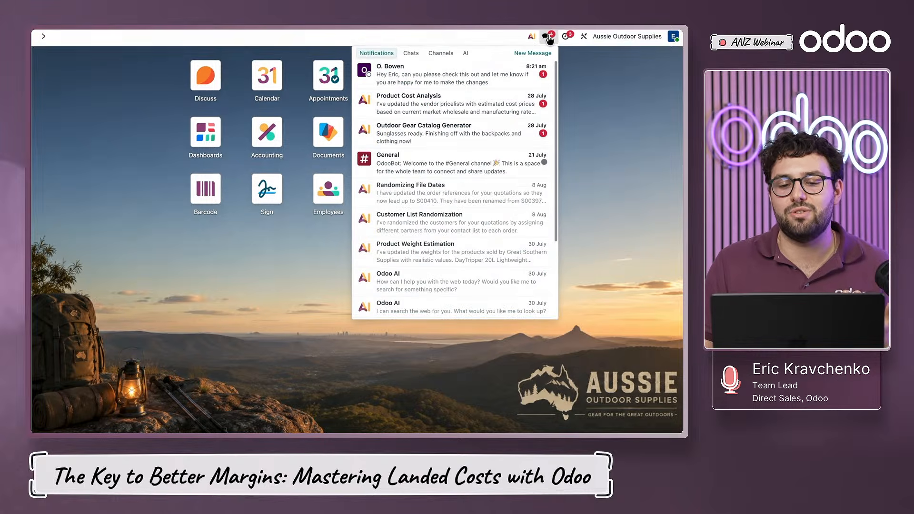
left_click(477, 76)
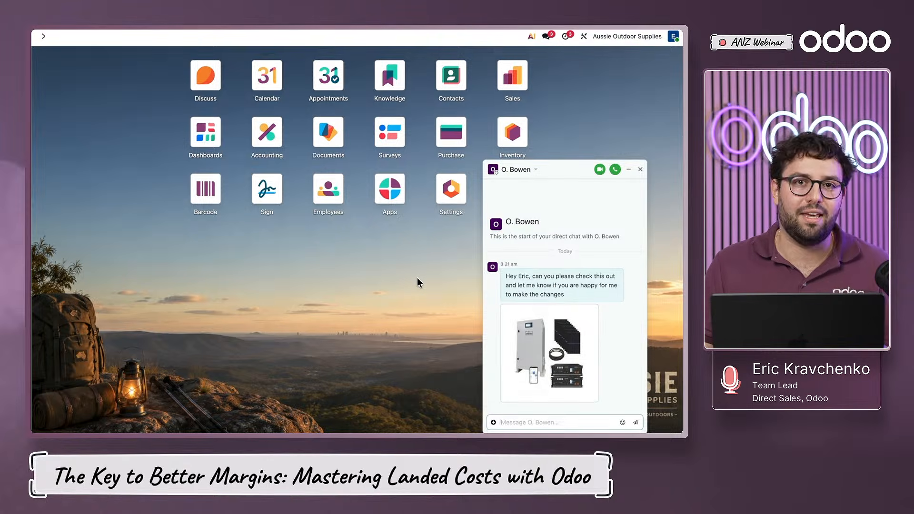
left_click(641, 170)
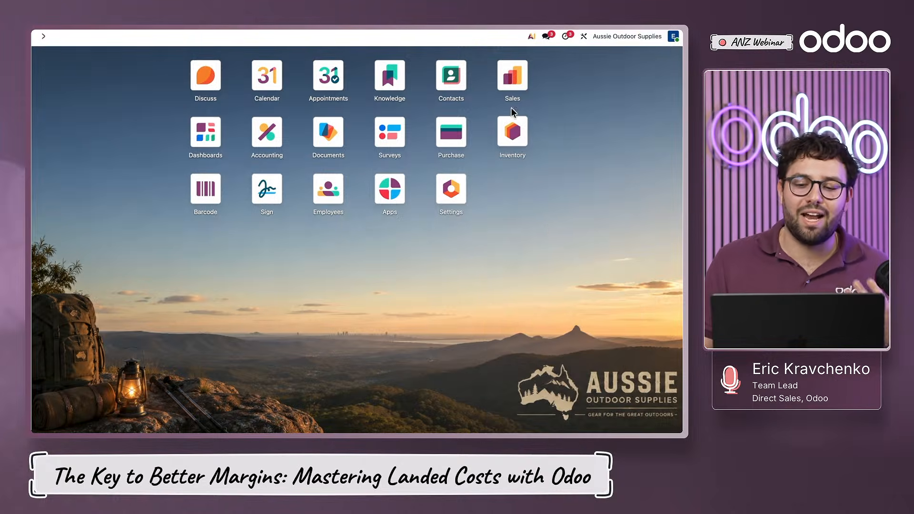
- Create a sales quotation from the Explorer Template and assign an existing customer to it
left_click(510, 81)
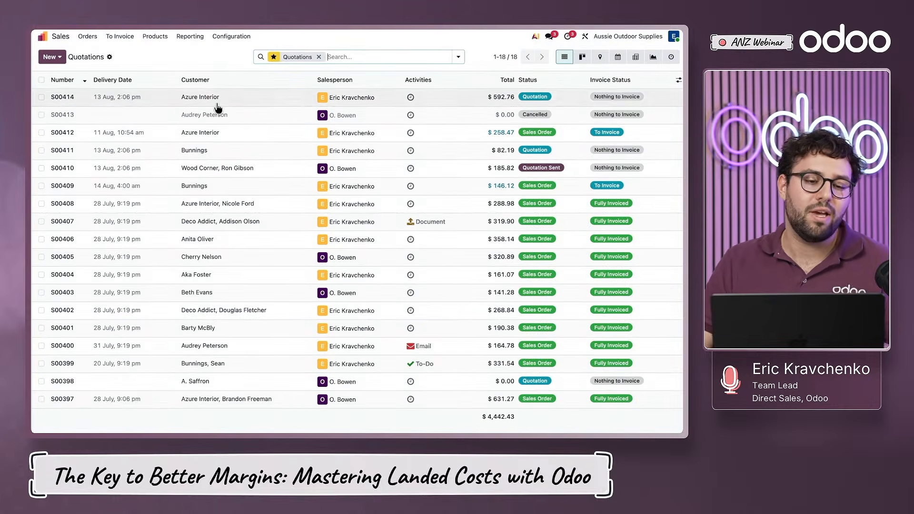
left_click(55, 61)
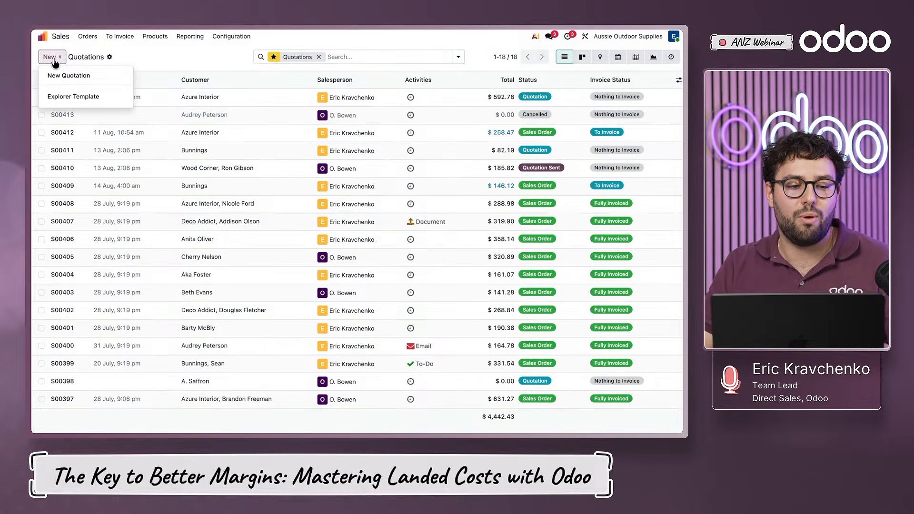
left_click(62, 98)
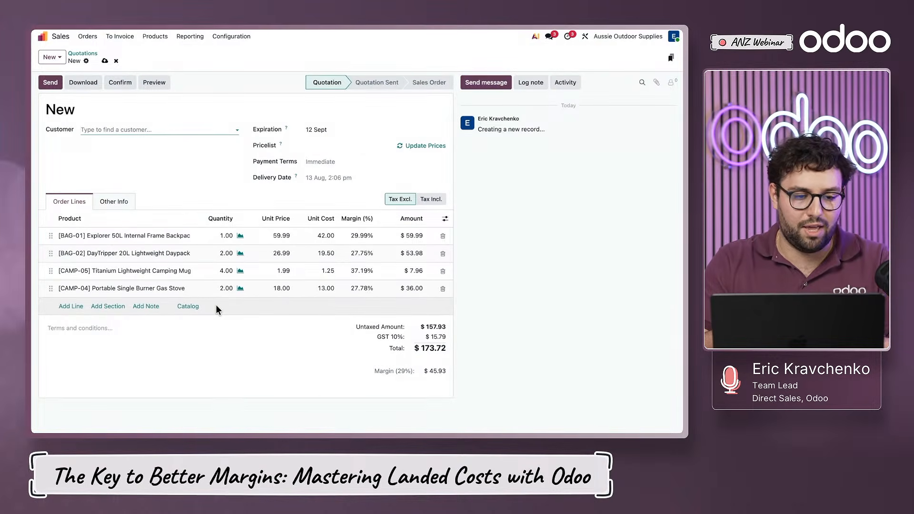
left_click(143, 132)
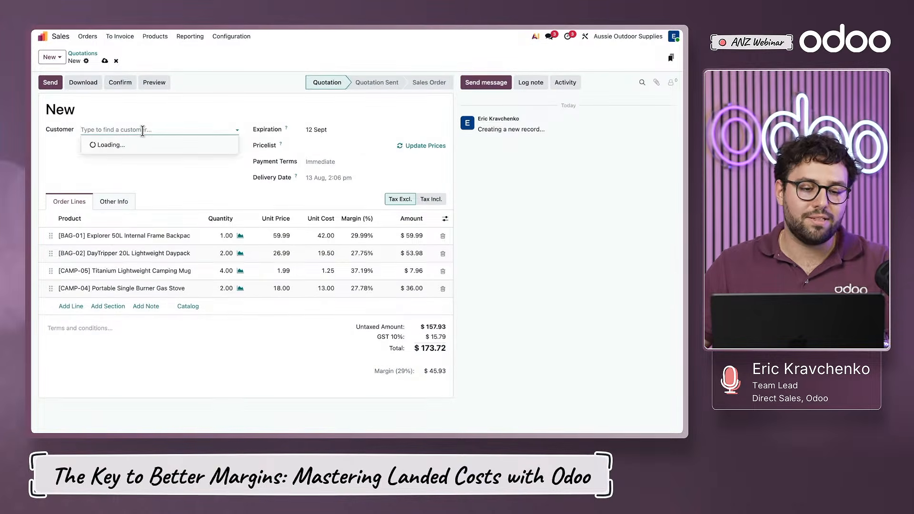
left_click(140, 192)
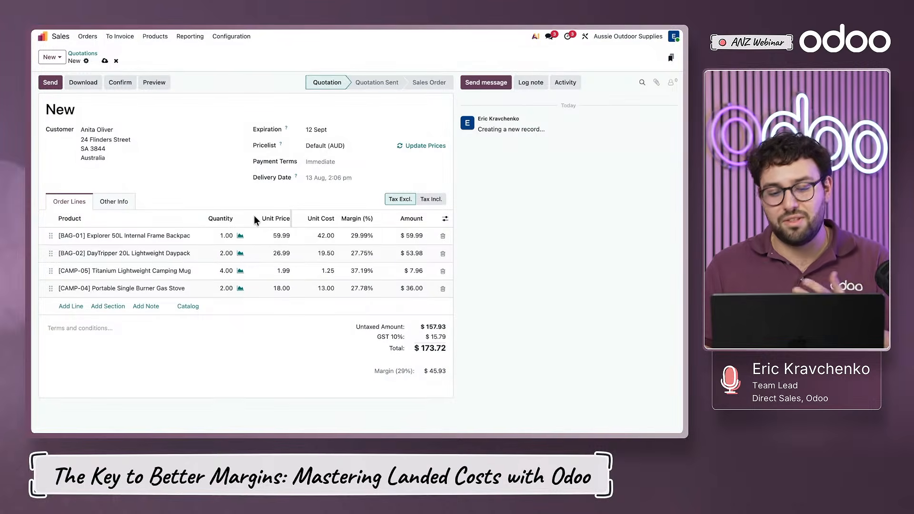
- Switch to Purchase and start a new request for quotation with Great Southern Supplies as the vendor
left_click(58, 37)
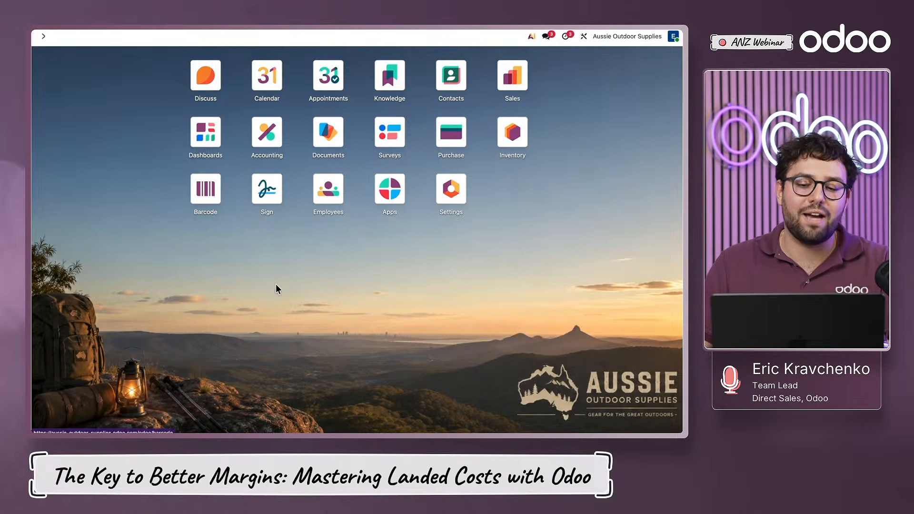
left_click(443, 127)
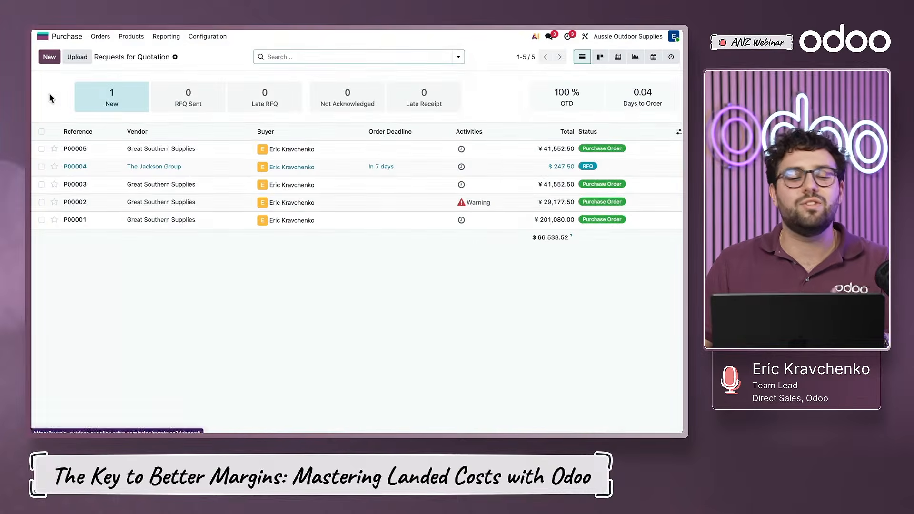
left_click(49, 58)
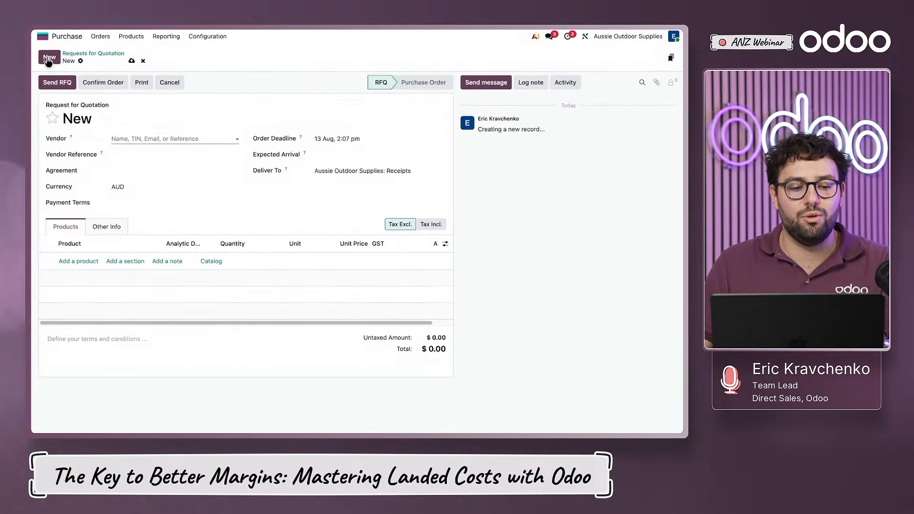
left_click(157, 138)
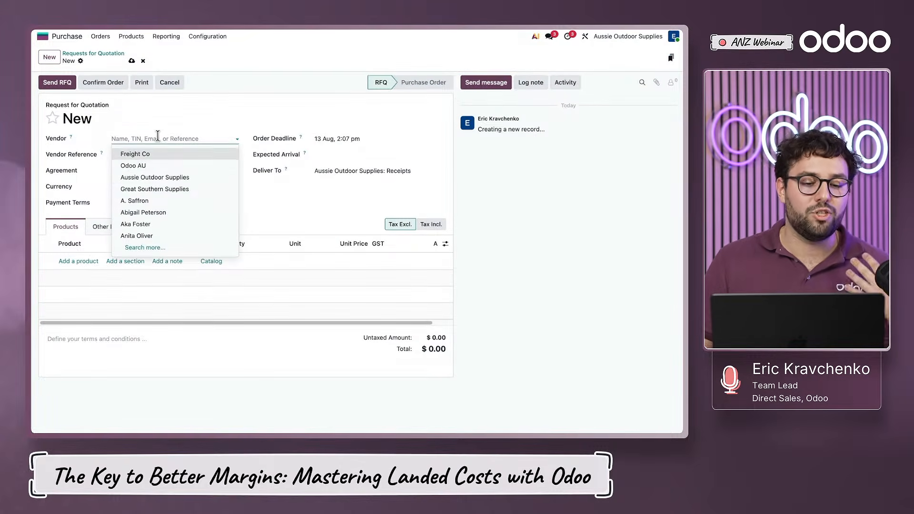
left_click(155, 189)
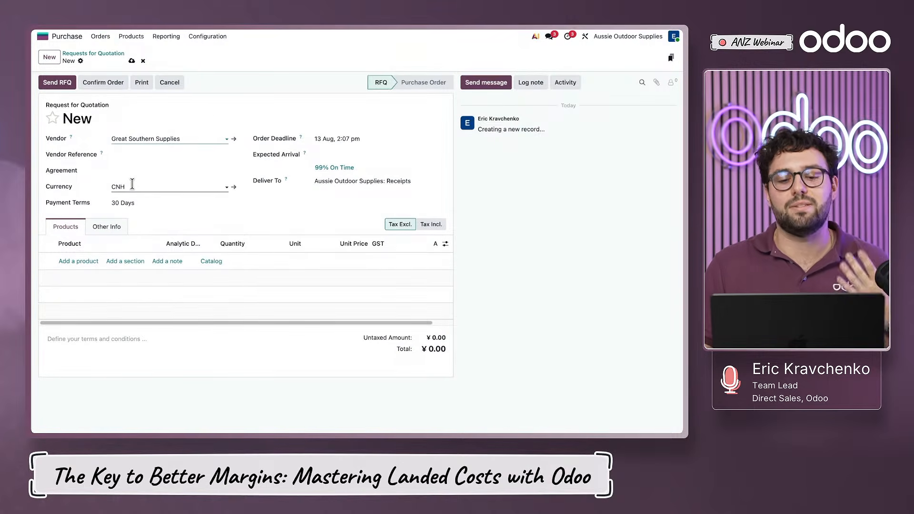
- Fill the request with the products of purchase agreement PT00001 and confirm it as a purchase order
left_click(71, 261)
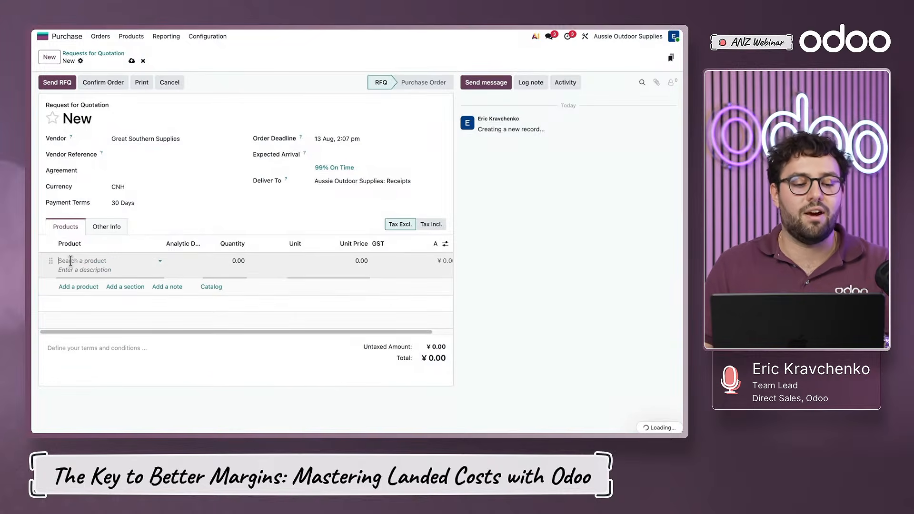
left_click(141, 170)
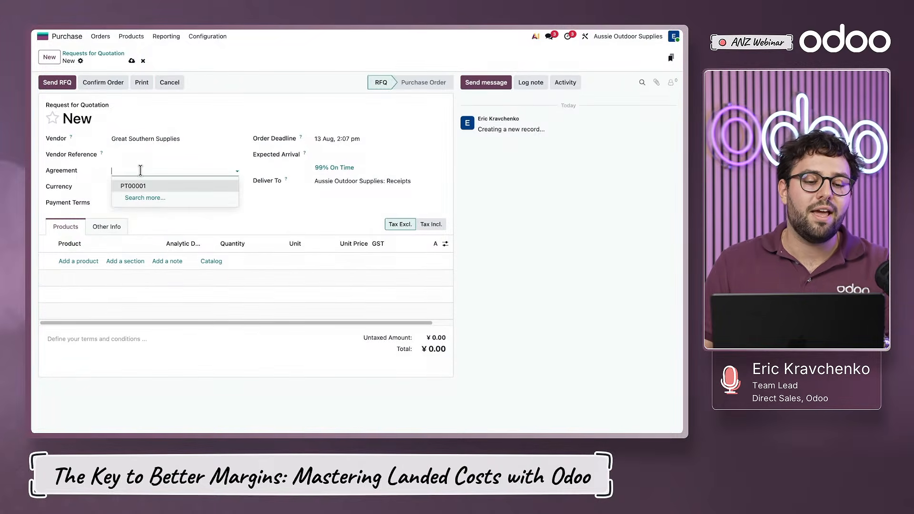
left_click(133, 186)
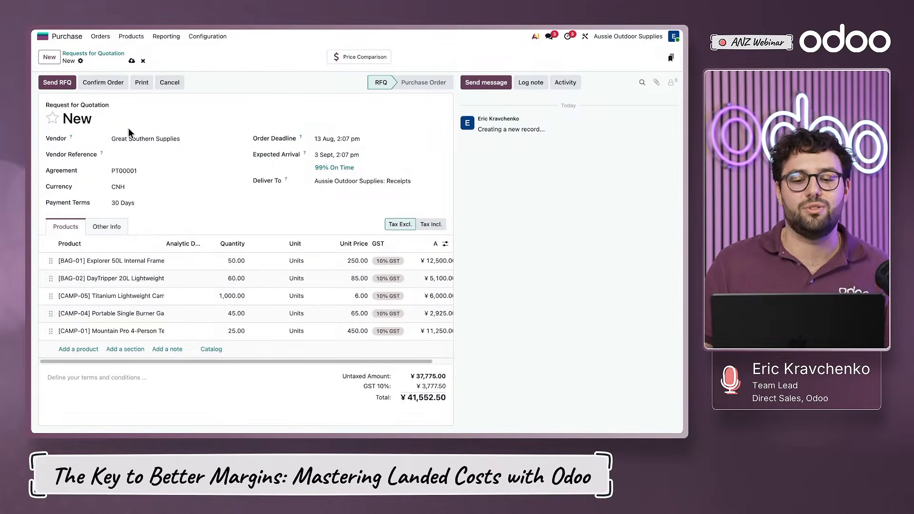
left_click(94, 83)
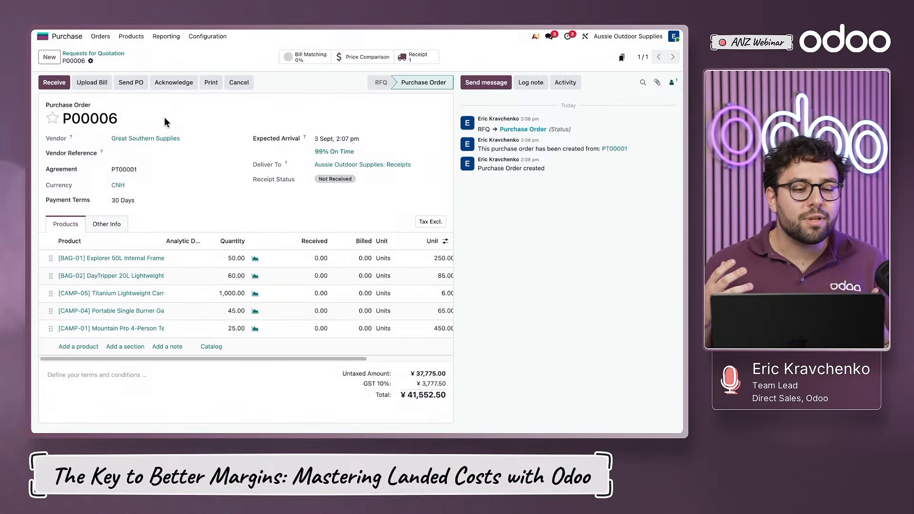
- Validate the receipt of all the ordered products and return to the purchase order
left_click(54, 84)
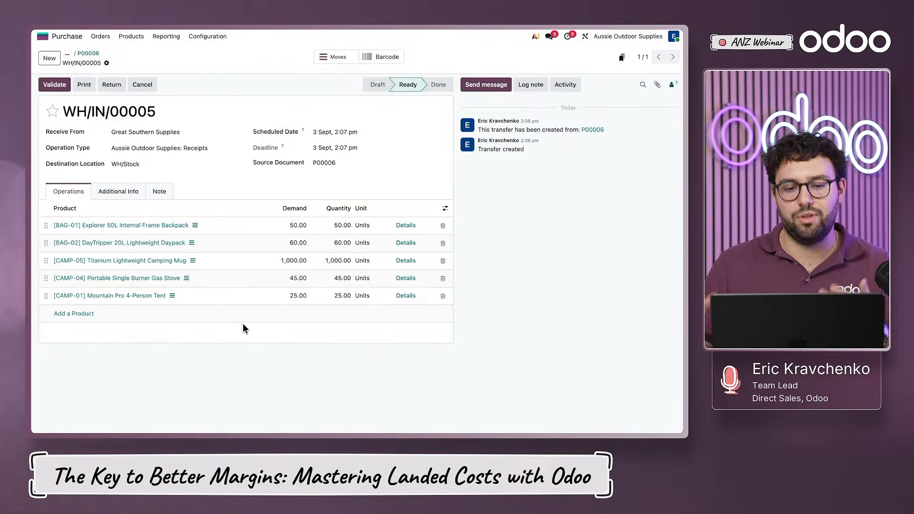
left_click(55, 84)
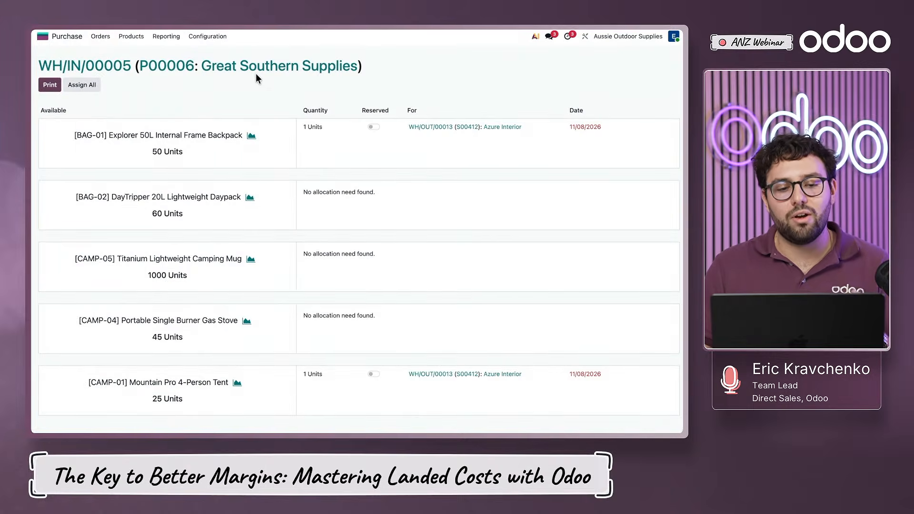
left_click(179, 67)
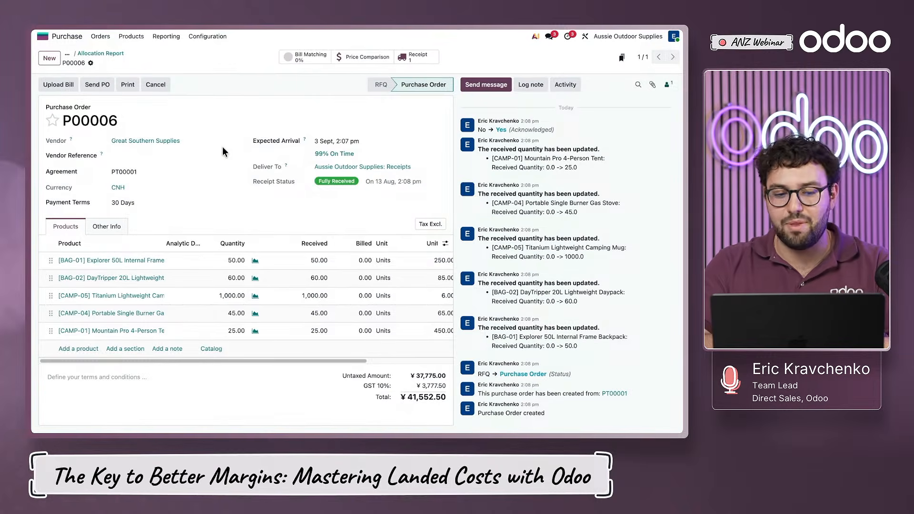
- Upload "PO Purchase (WEBINAR) - Great Southern Supplies.pdf" as the vendor bill and set its bill date to 12 Aug
left_click(61, 84)
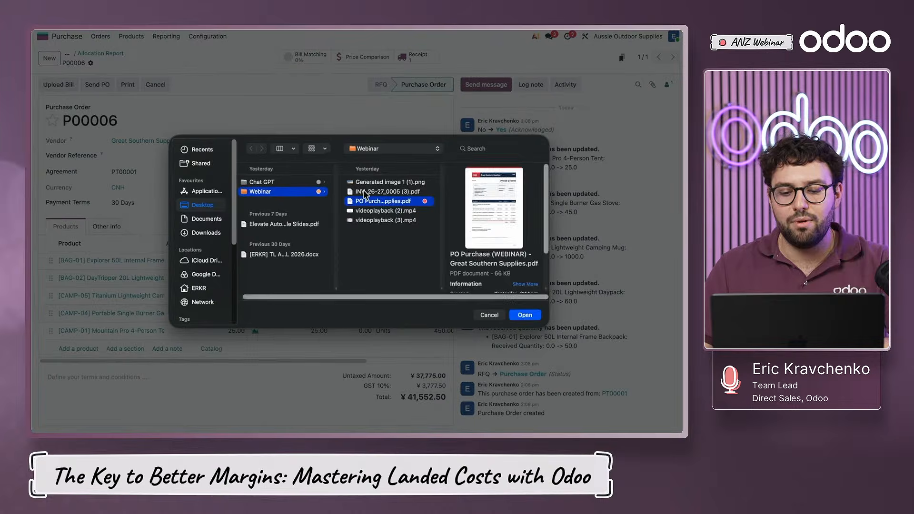
key("Return")
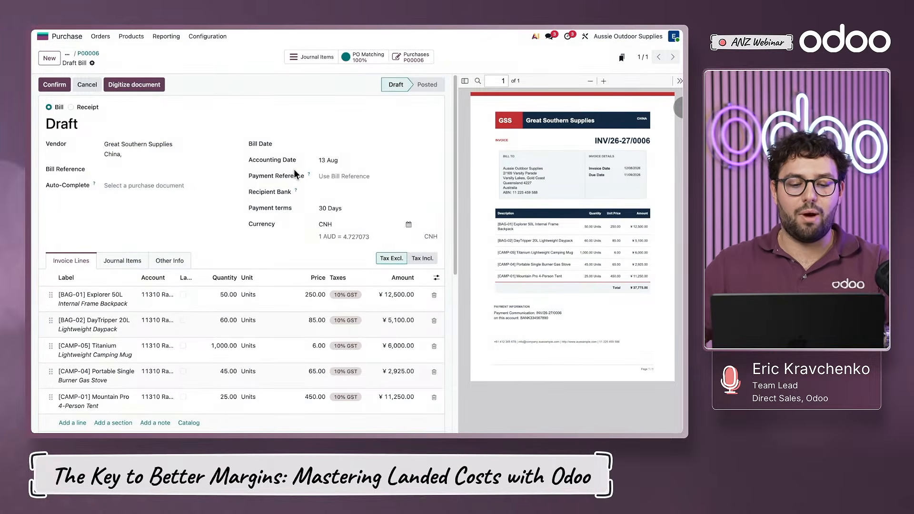
left_click(340, 146)
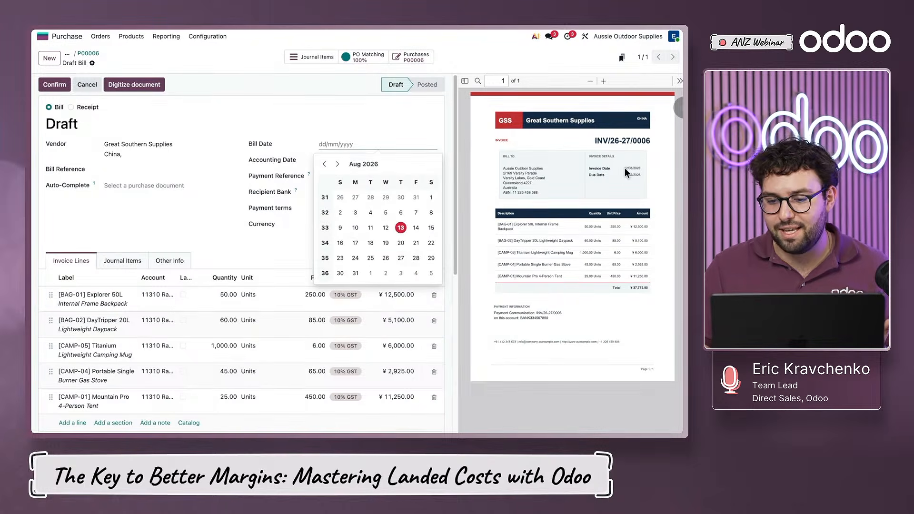
left_click(386, 228)
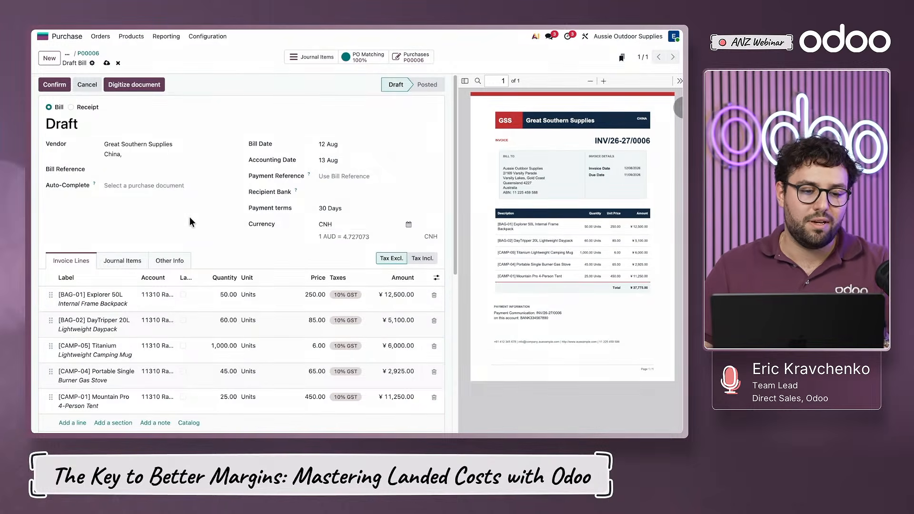
- Check the draft bill's lines and AUD value against the vendor's invoice, and confirm the bill
scroll(229, 224, "down", 3)
scroll(283, 365, "up", 3)
scroll(283, 365, "down", 5)
scroll(286, 352, "up", 5)
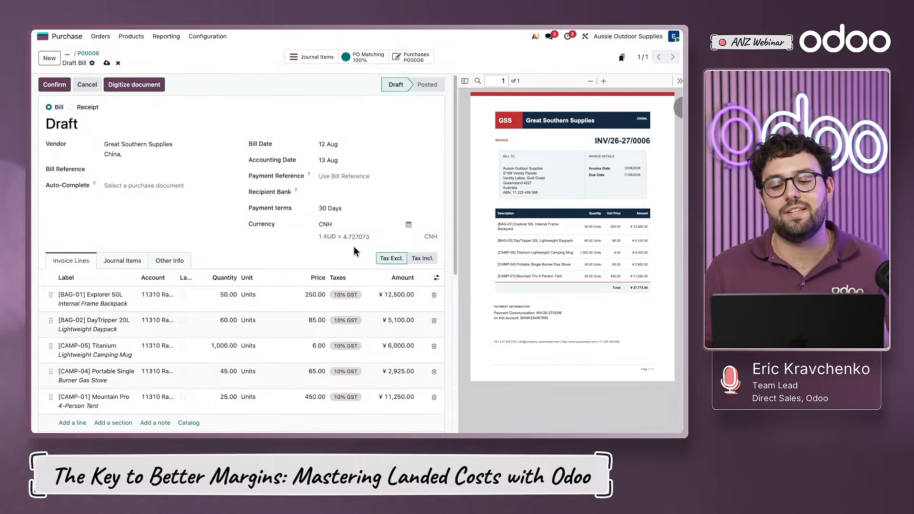
scroll(354, 246, "down", 4)
left_click_drag(395, 300, 430, 299)
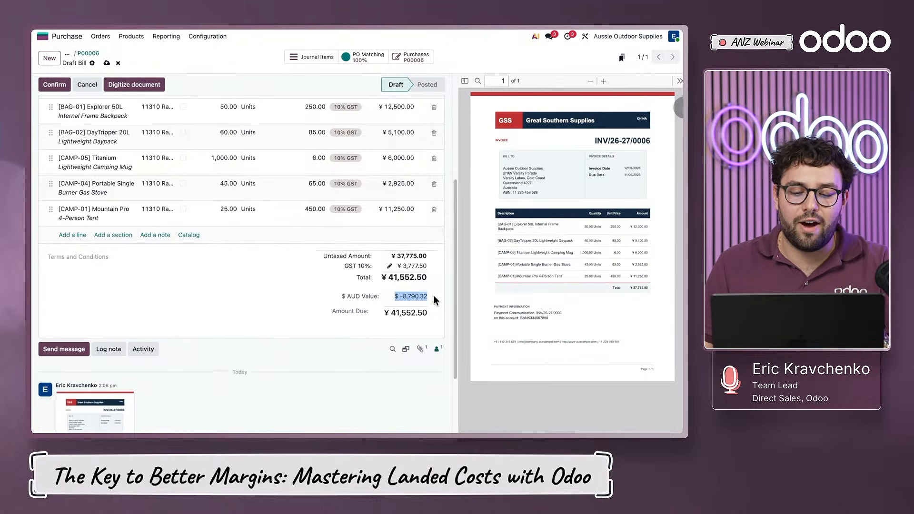
left_click(431, 296)
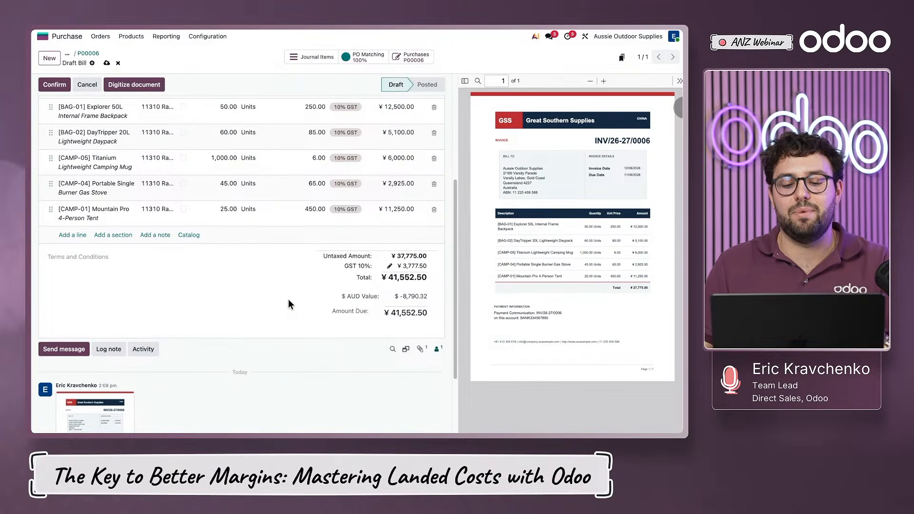
scroll(307, 313, "up", 5)
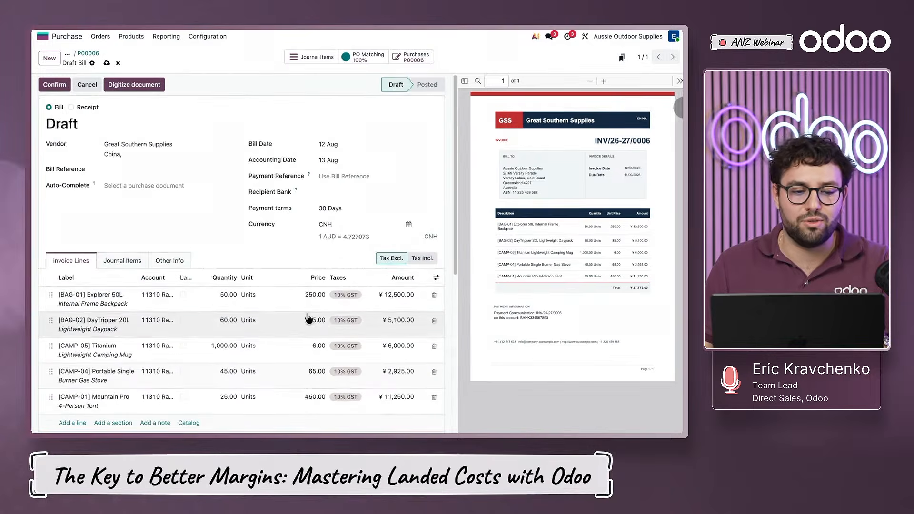
left_click(59, 88)
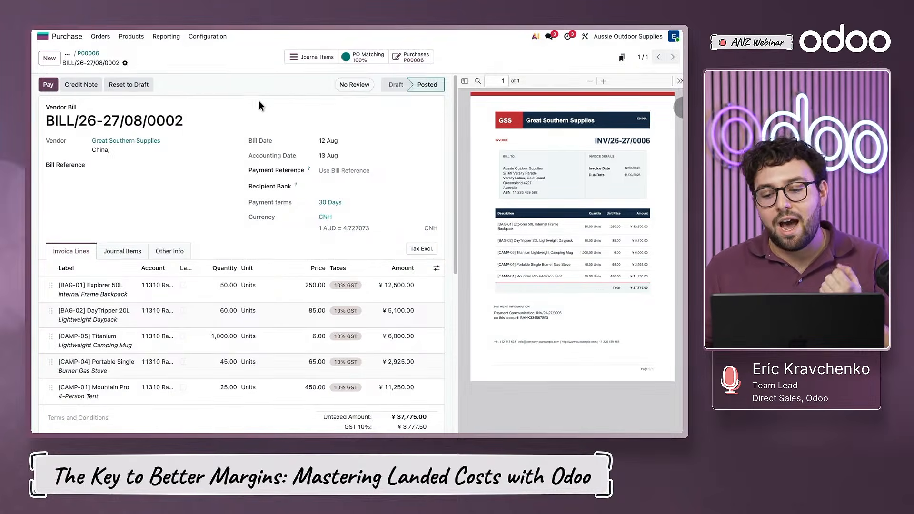
- Switch to Sales, open the newest quotation and reselect the Default (AUD) pricelist to refresh its unit costs and margins
left_click(42, 36)
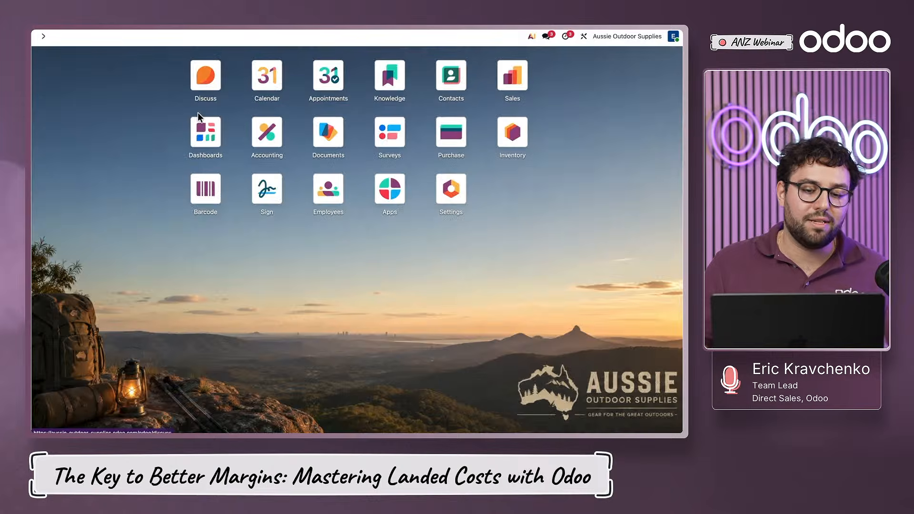
left_click(513, 81)
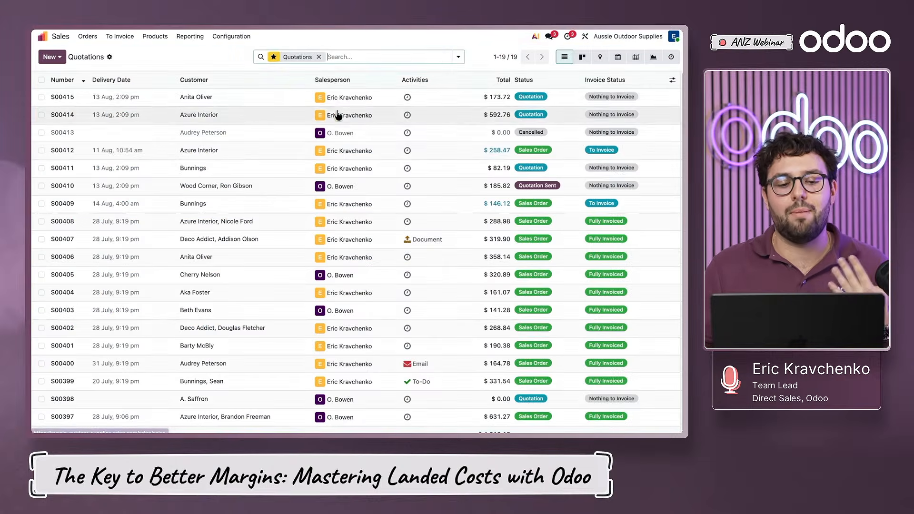
left_click(243, 101)
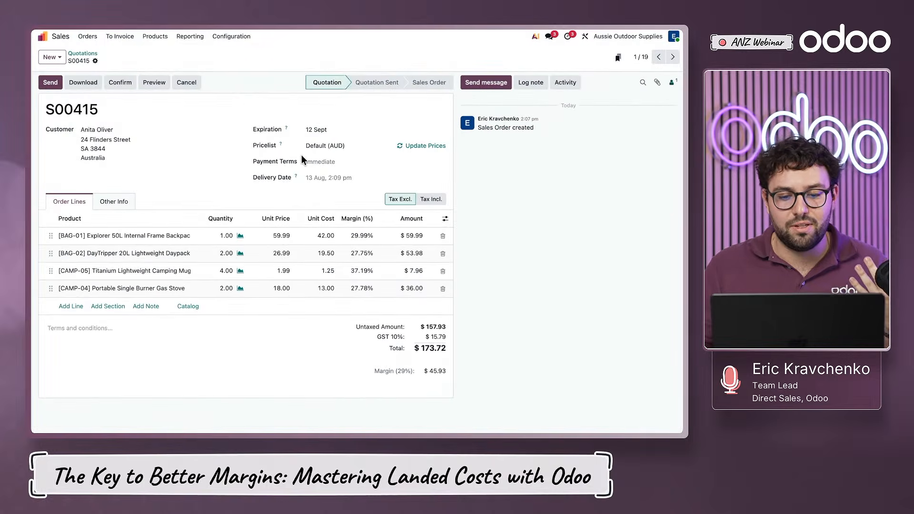
left_click(326, 146)
left_click(329, 159)
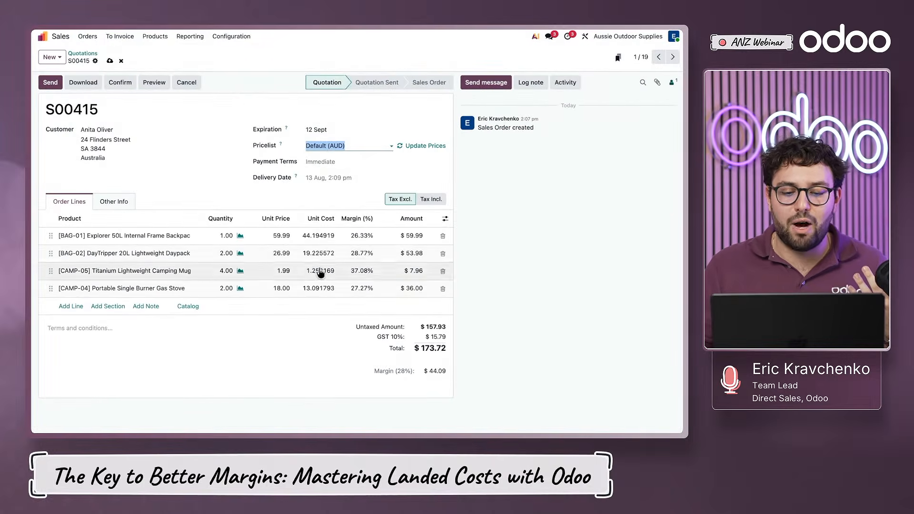
left_click(323, 371)
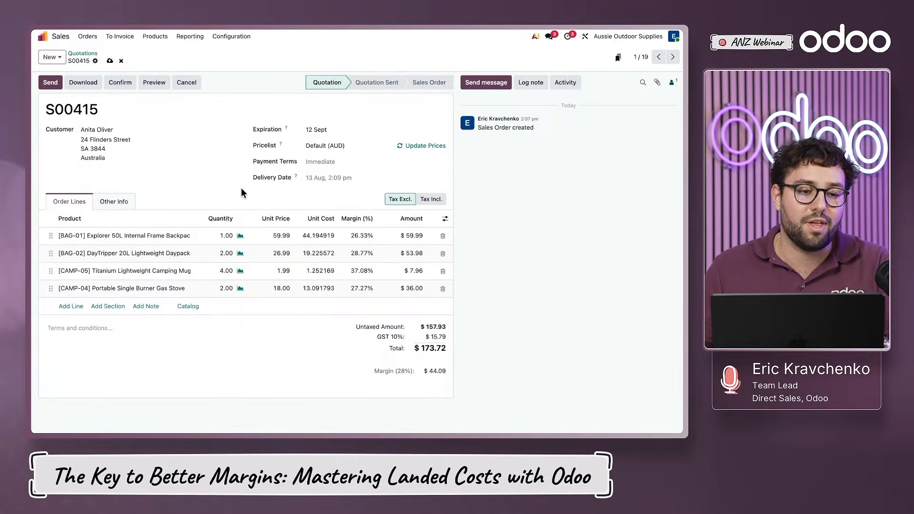
- Switch to Accounting, open the draft Freight Co bill from the purchase bills and confirm it
left_click(54, 37)
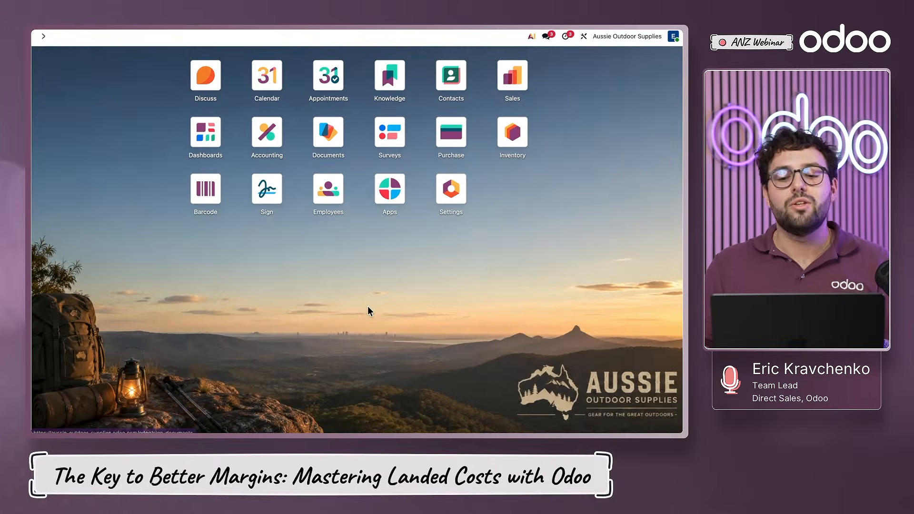
left_click(270, 131)
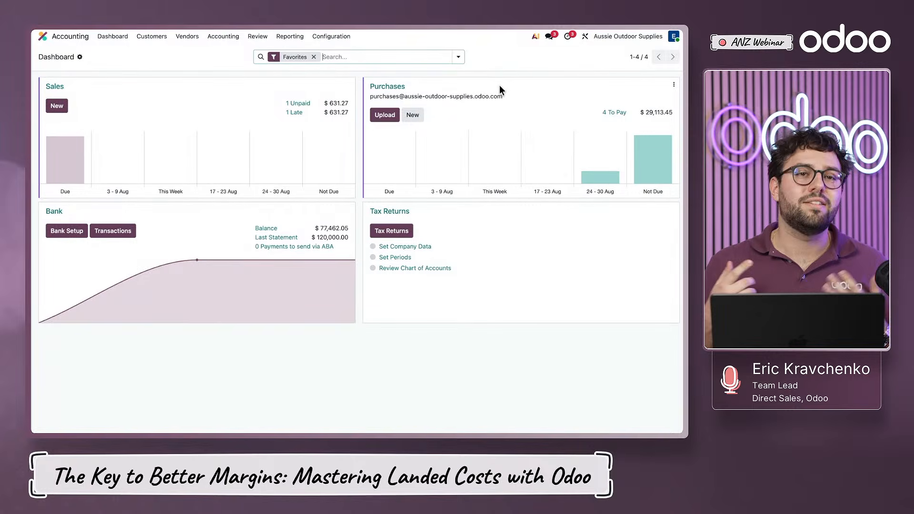
left_click(387, 86)
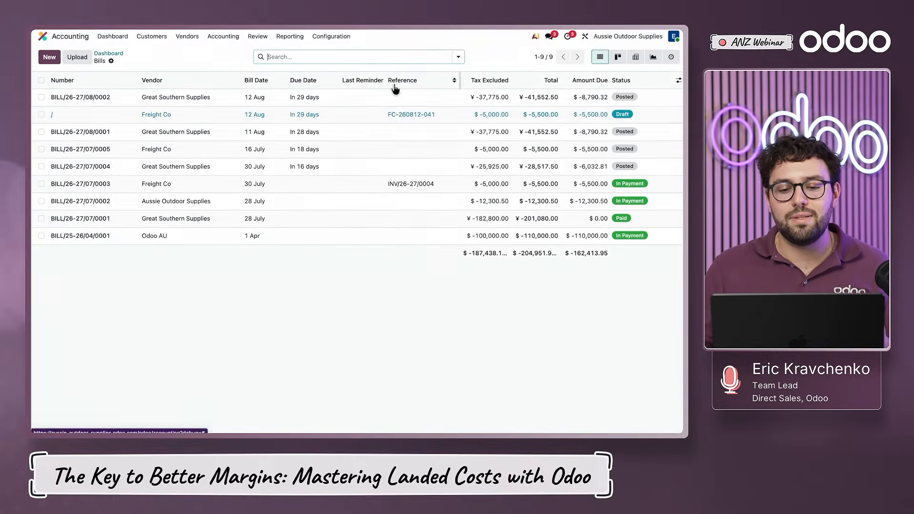
left_click(42, 114)
left_click(42, 115)
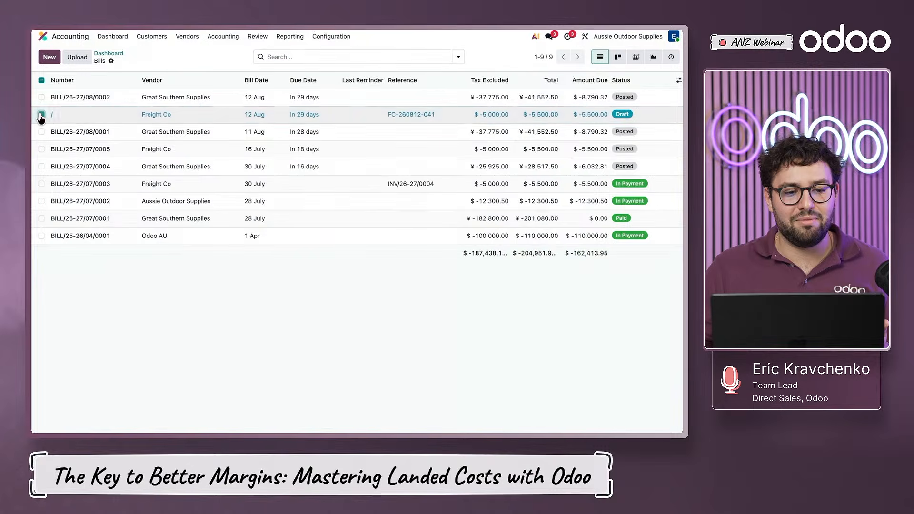
left_click(108, 116)
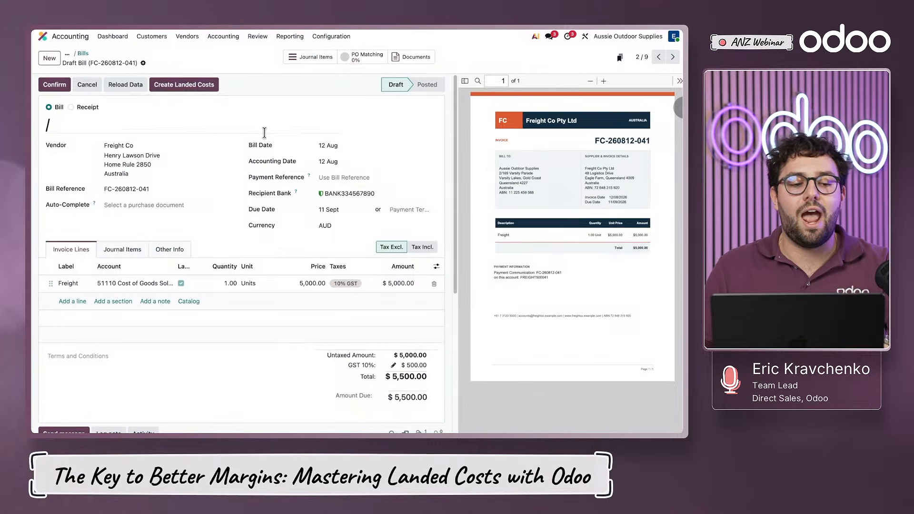
left_click(61, 87)
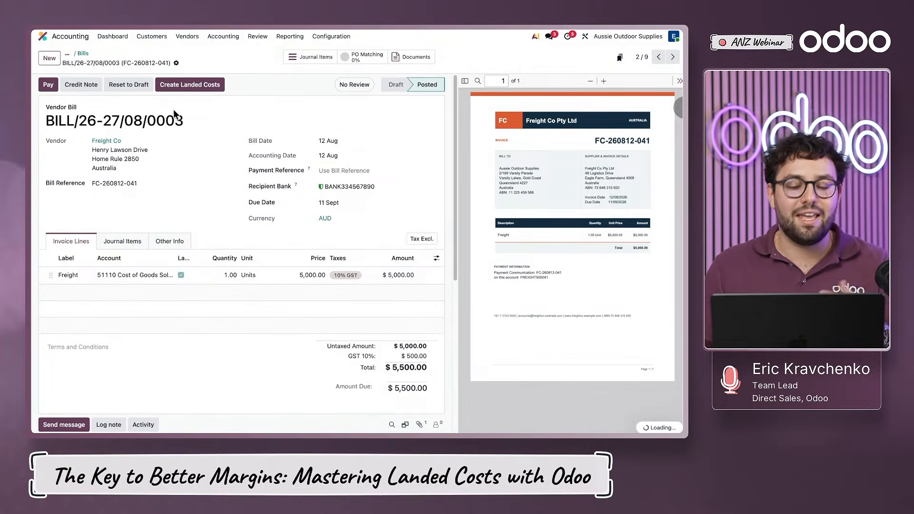
- Create a landed cost from the freight bill and apply it to the transfer WH/IN/00005
left_click(194, 85)
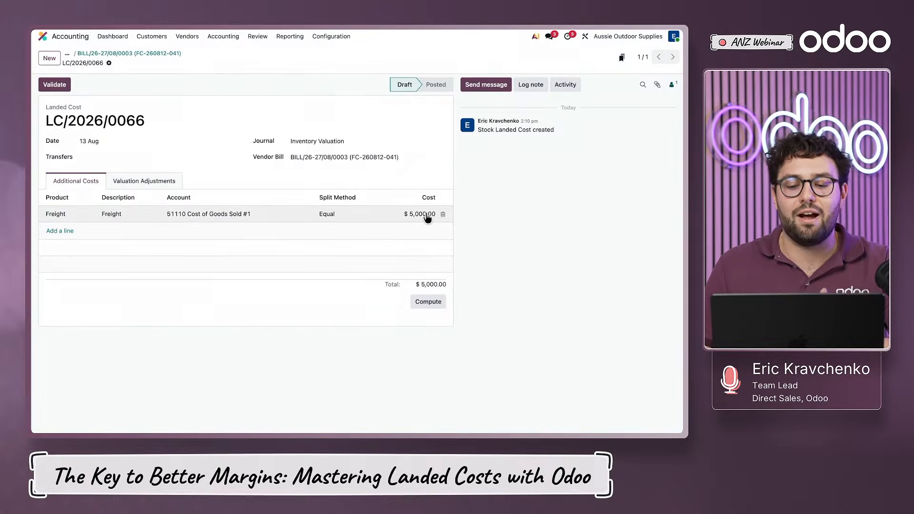
left_click(130, 154)
left_click(126, 265)
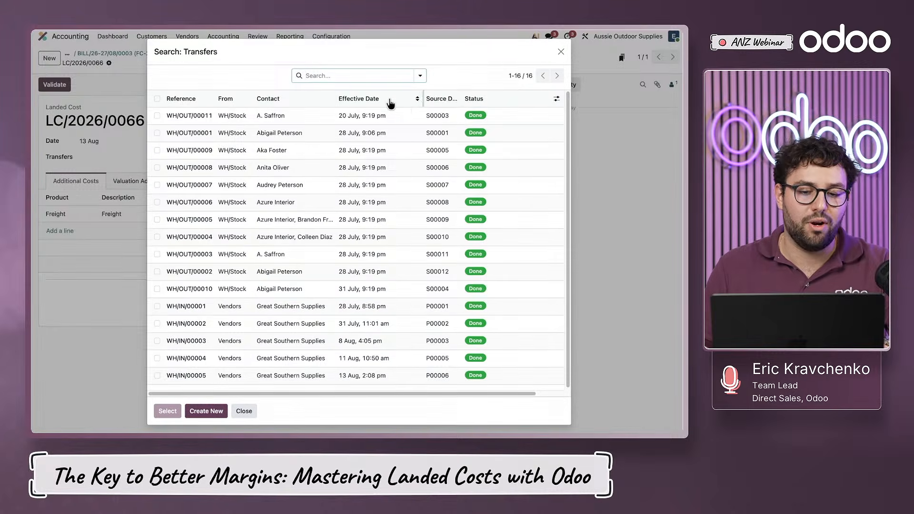
left_click(435, 98)
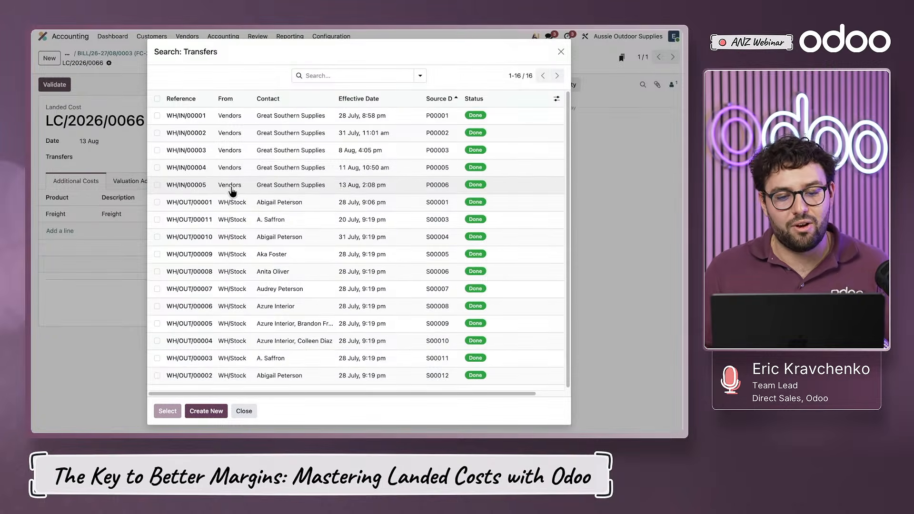
left_click(157, 185)
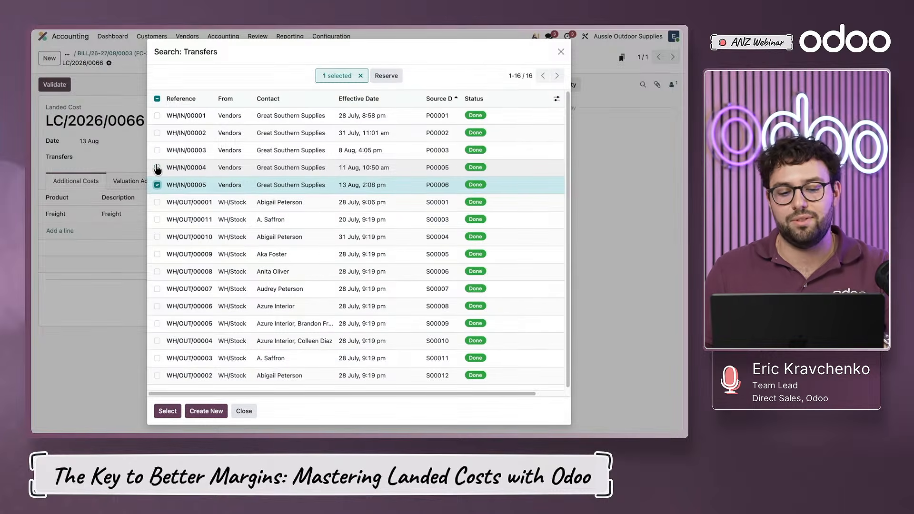
left_click(167, 412)
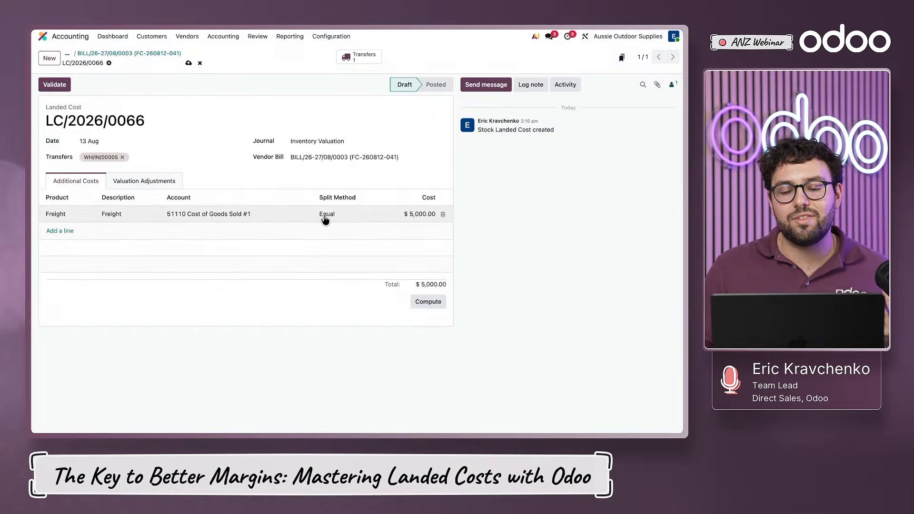
- Compute the landed cost with the Equal split, inspect its valuation adjustments and return to the additional costs
left_click(429, 302)
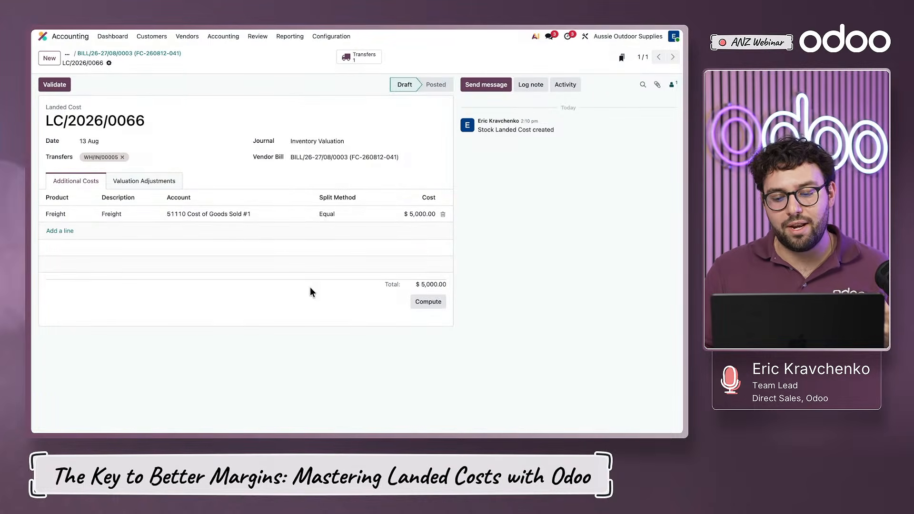
left_click(162, 181)
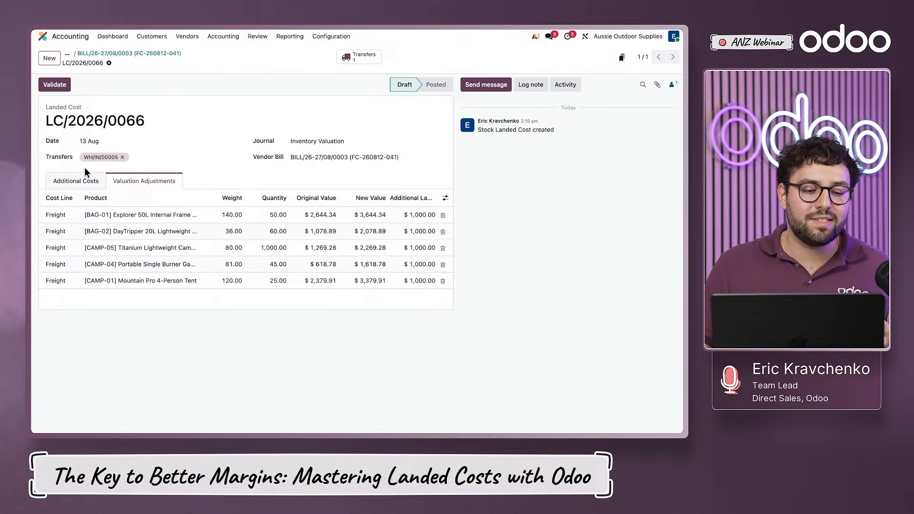
left_click(83, 180)
- Set the freight line's split method to By Weight and recompute the landed cost
left_click(328, 215)
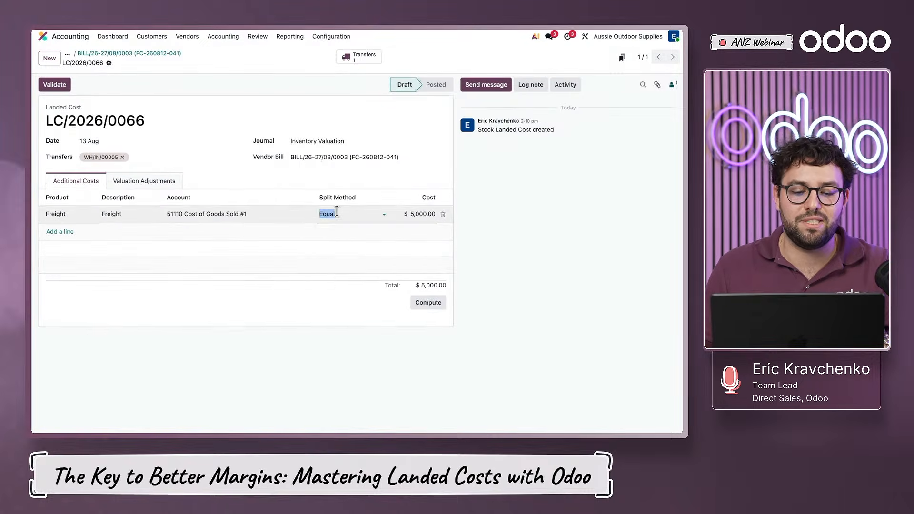
left_click(333, 214)
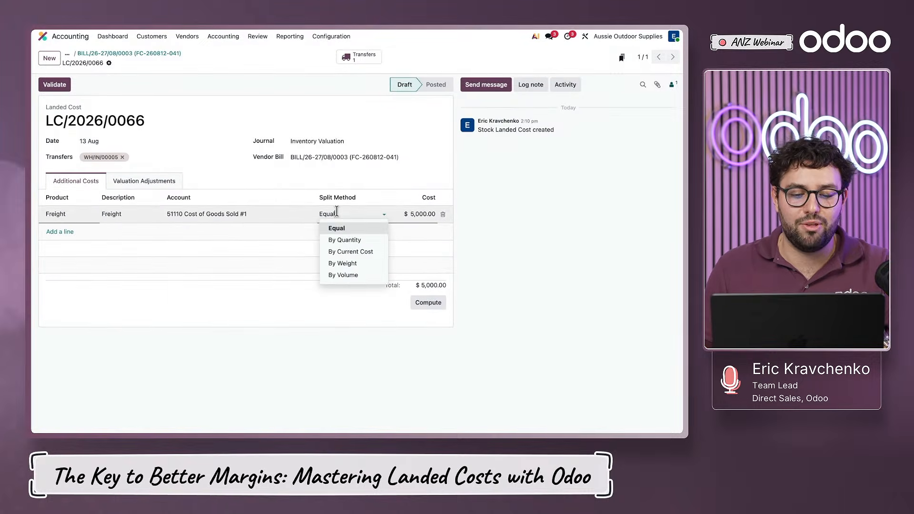
left_click(357, 265)
left_click(424, 305)
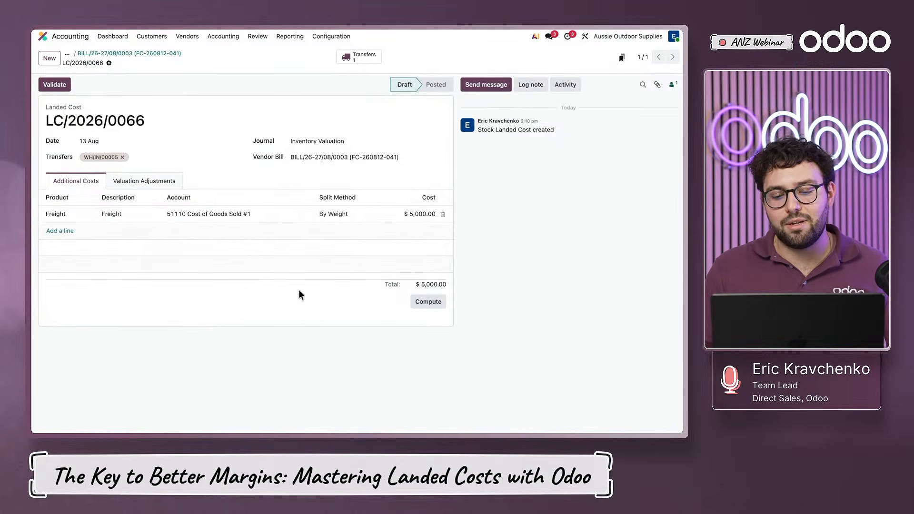
- Review the valuation adjustments sorted by additional landed cost, with full product names, and validate the landed cost
left_click(152, 181)
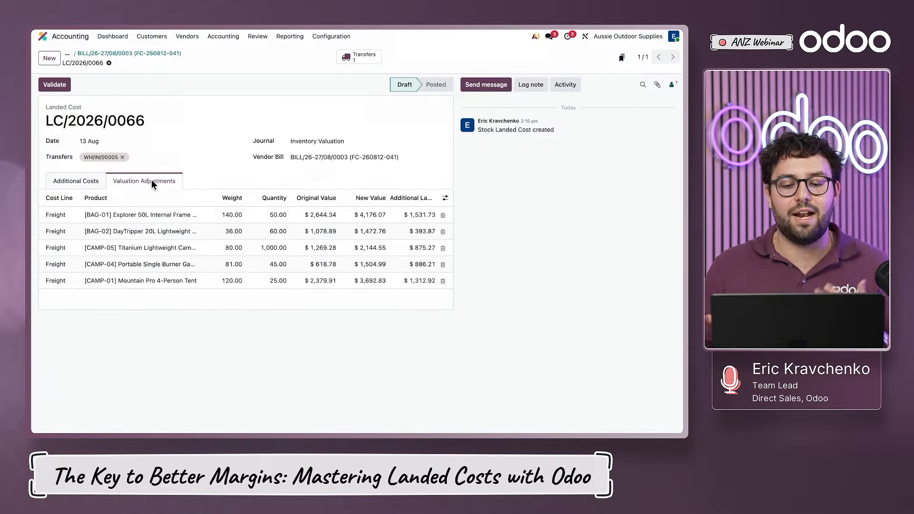
left_click(410, 198)
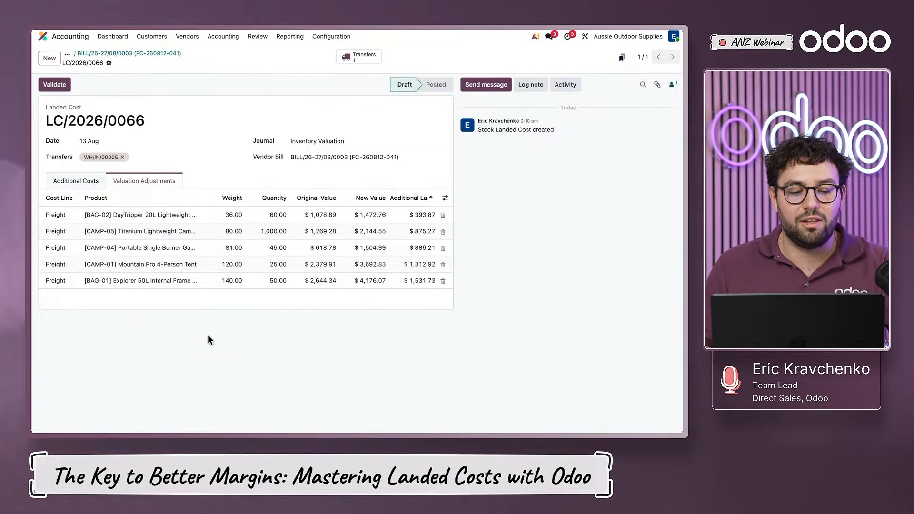
double_click(199, 198)
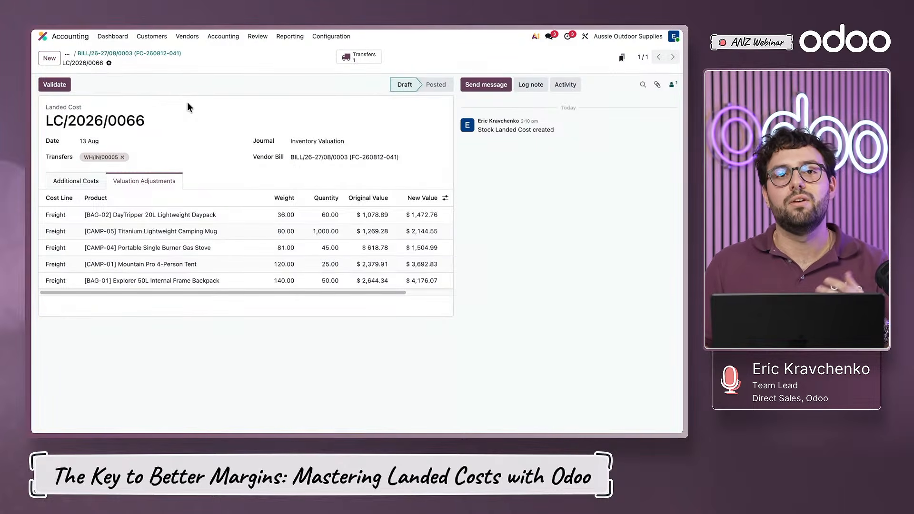
left_click(61, 86)
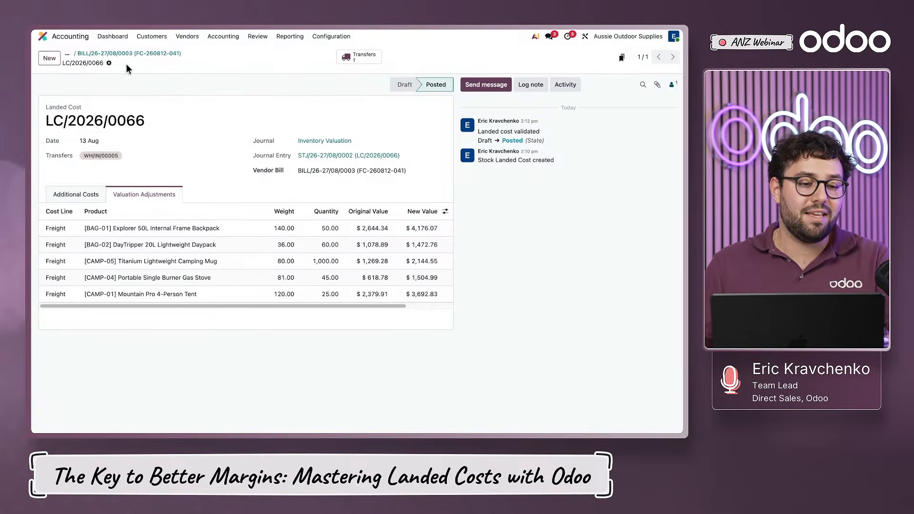
- Reopen quotation S00415 in Sales and reselect the Default (AUD) pricelist to refresh unit costs and margins with the freight included
left_click(63, 35)
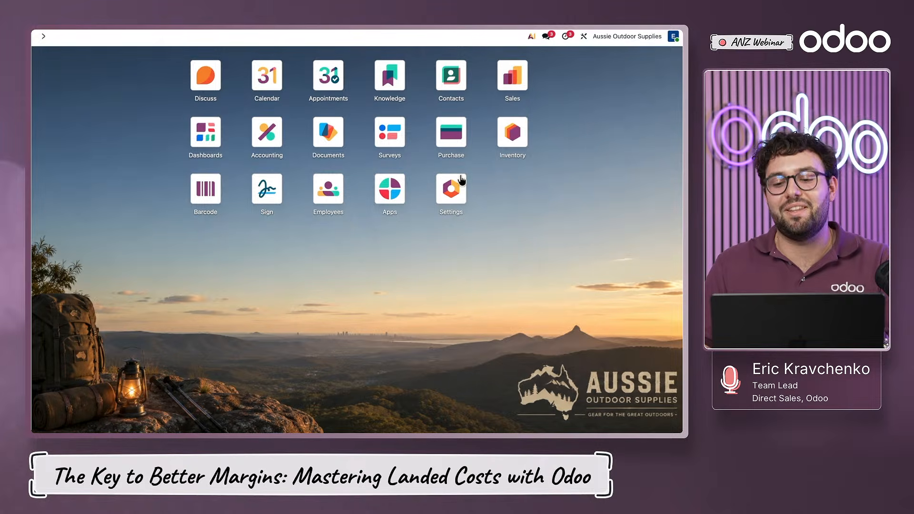
left_click(510, 75)
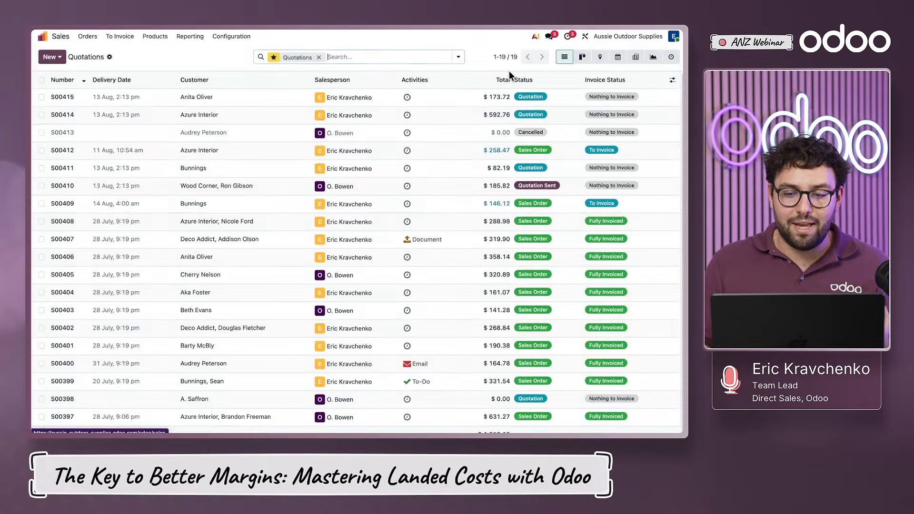
left_click(244, 103)
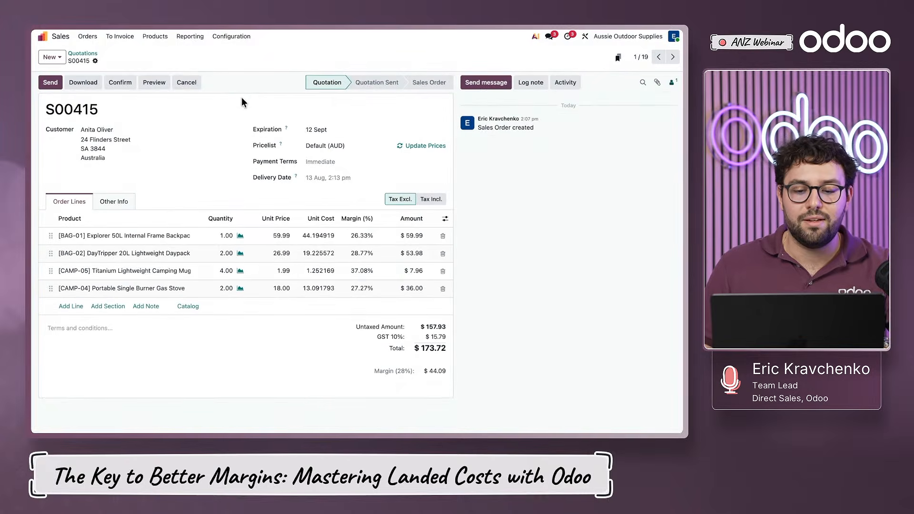
left_click(326, 145)
left_click(321, 159)
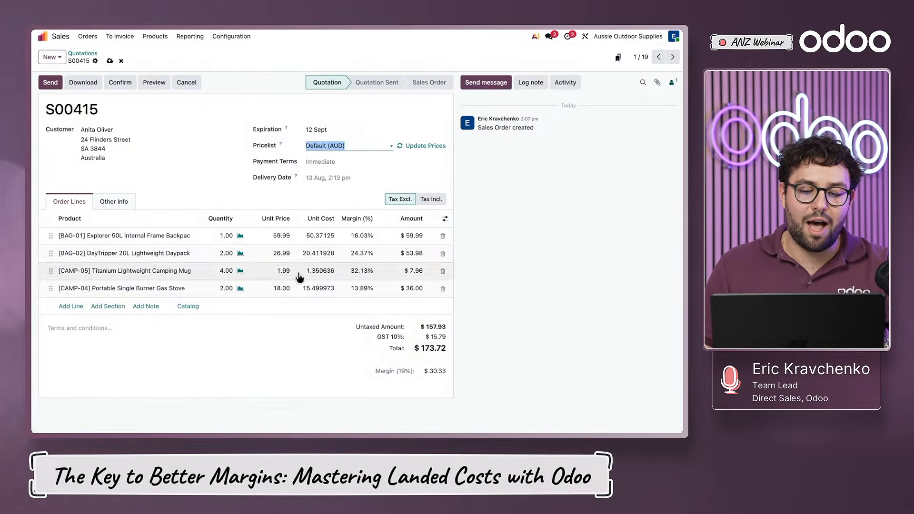
left_click(317, 363)
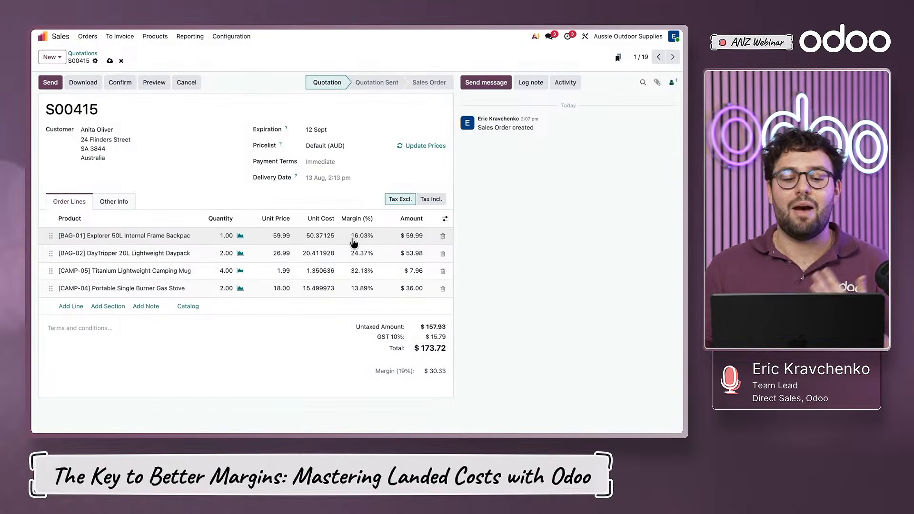
left_click(330, 371)
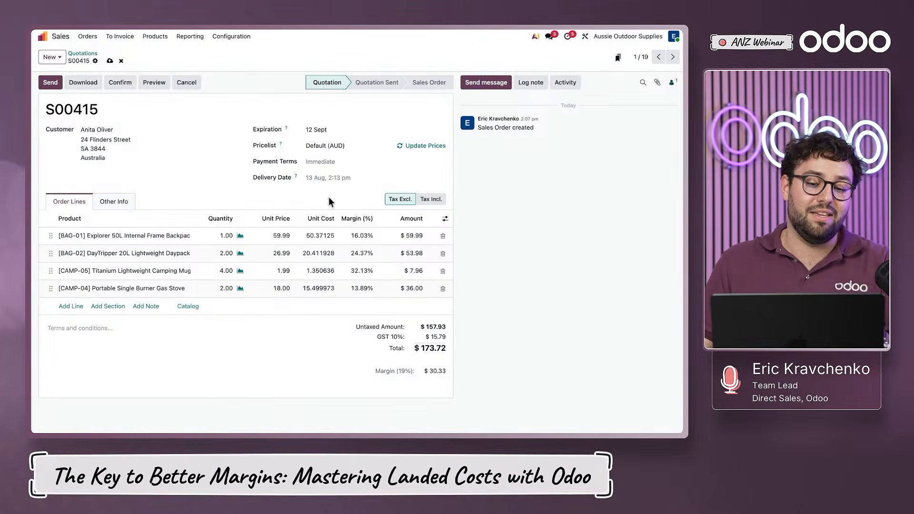
- Change the quotation's pricelist to [Cost +] Trade (AUD) and update the prices of all order lines
left_click(343, 145)
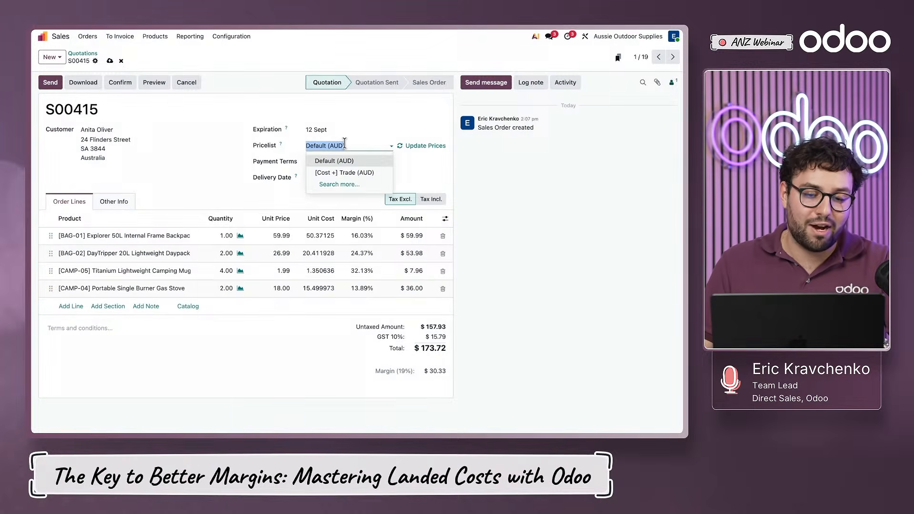
left_click(351, 173)
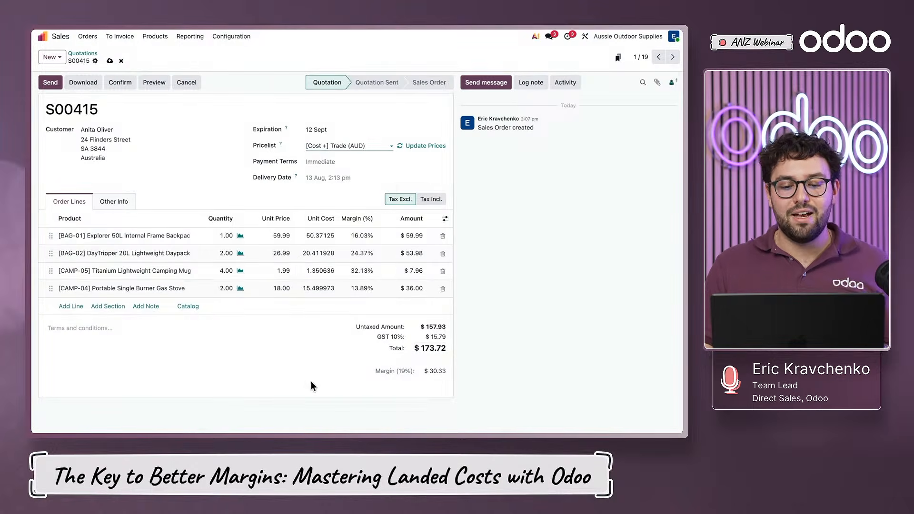
left_click(420, 146)
left_click(277, 260)
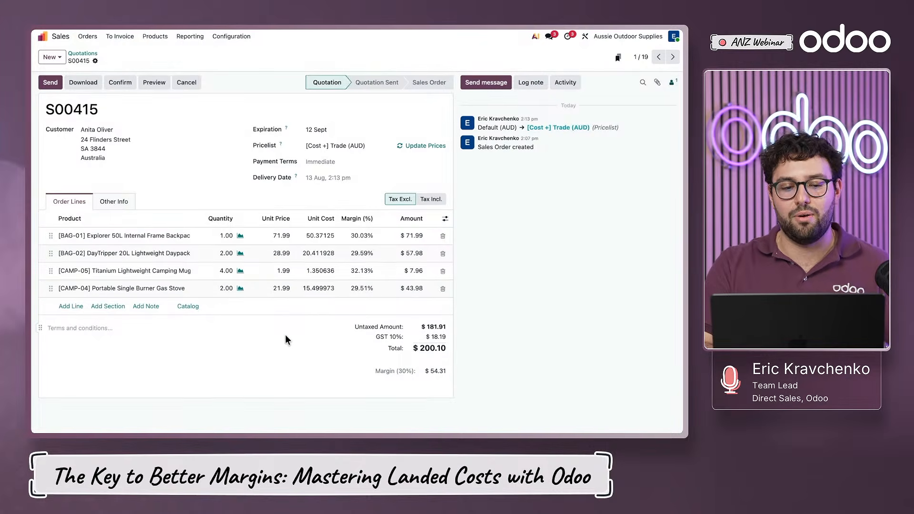
key("ctrl+Left")
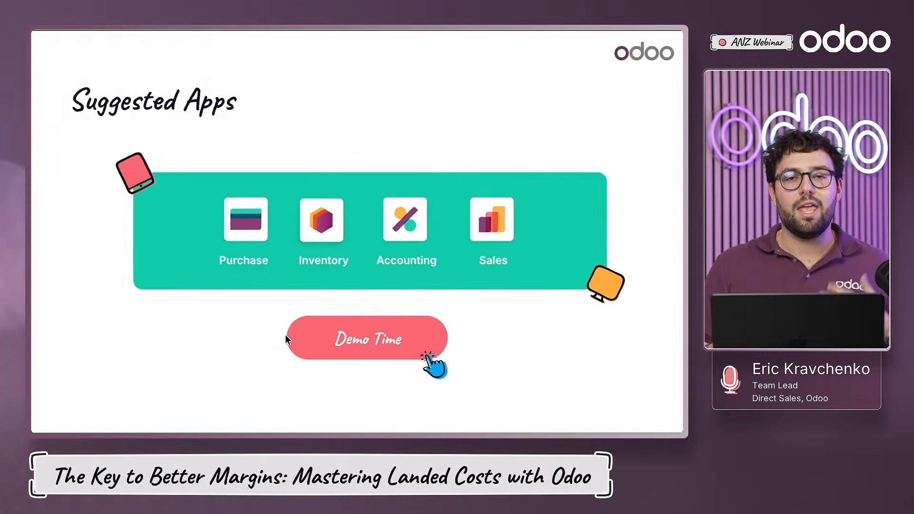
key("Right")
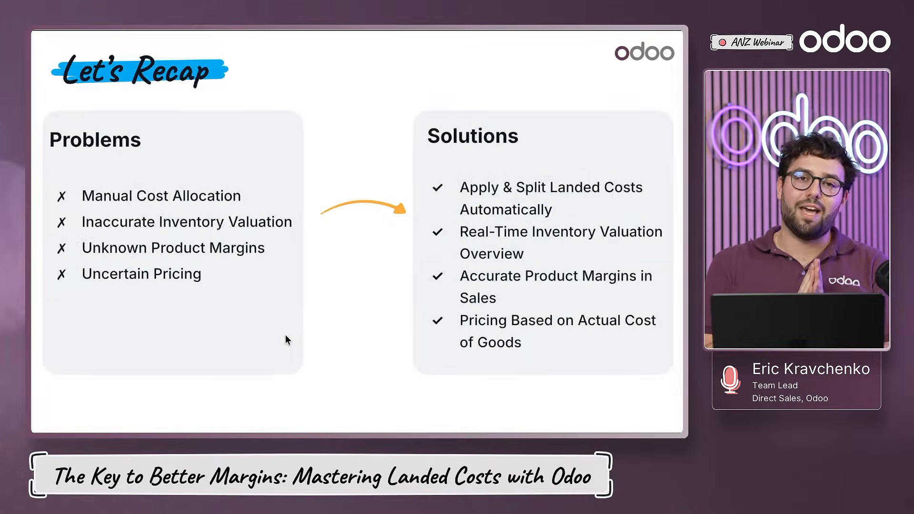
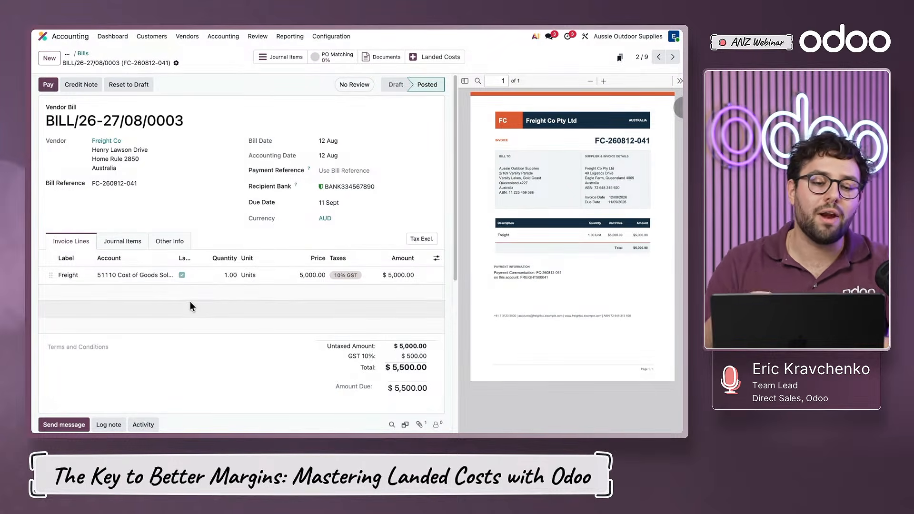
- Search the Accounting settings for exchange and review the interval and service options for automatic currency rates
left_click(332, 36)
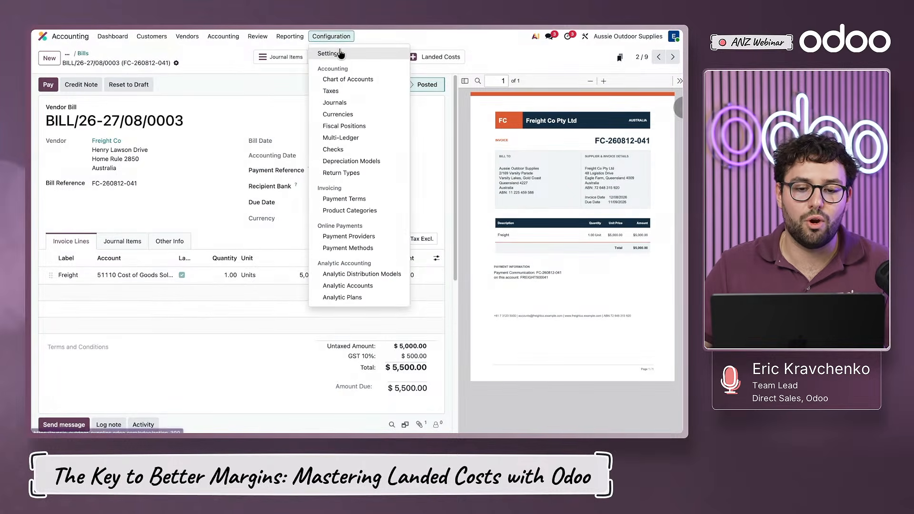
left_click(376, 53)
type("ex")
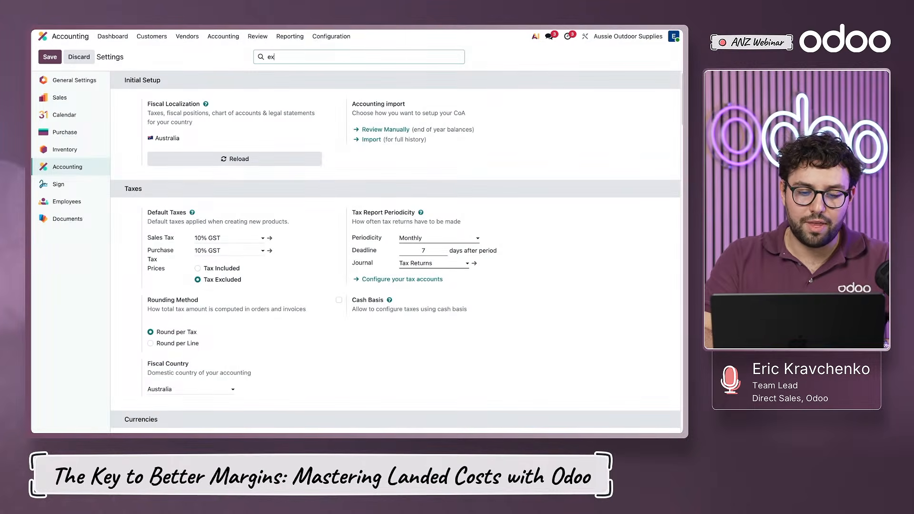
type("change")
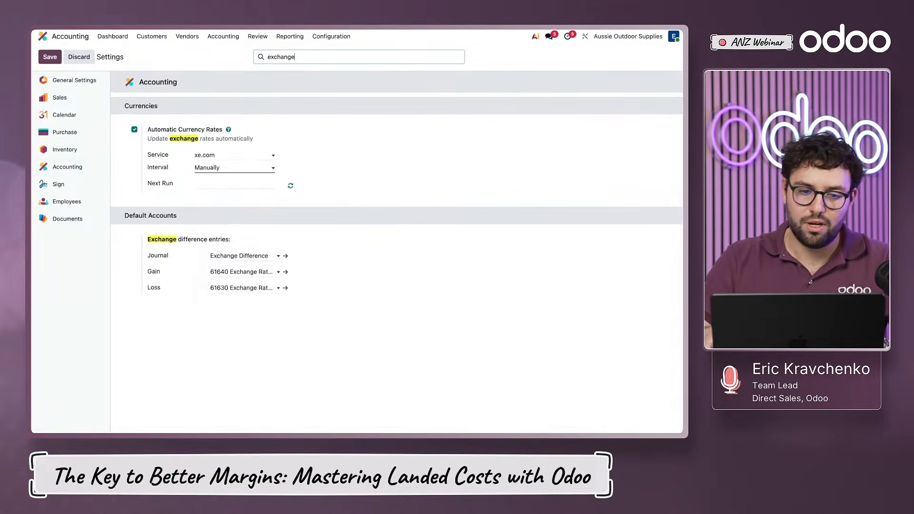
left_click(237, 170)
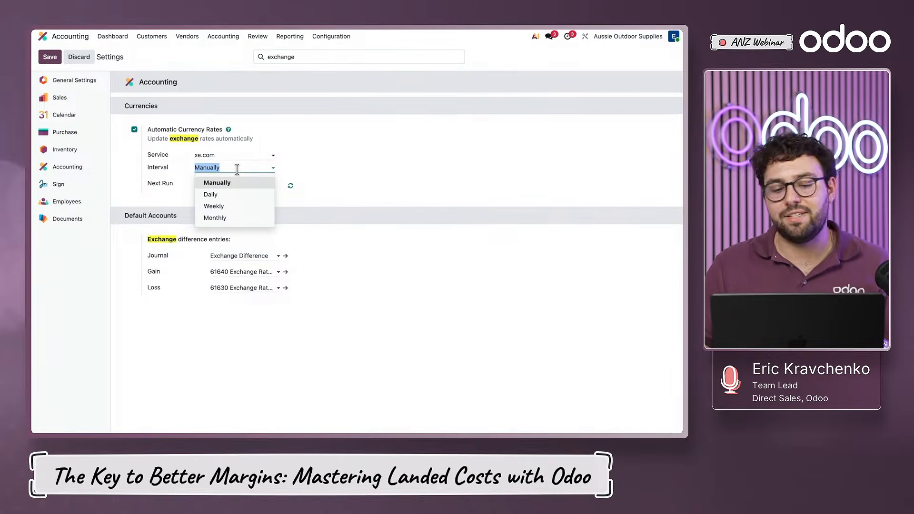
left_click(234, 154)
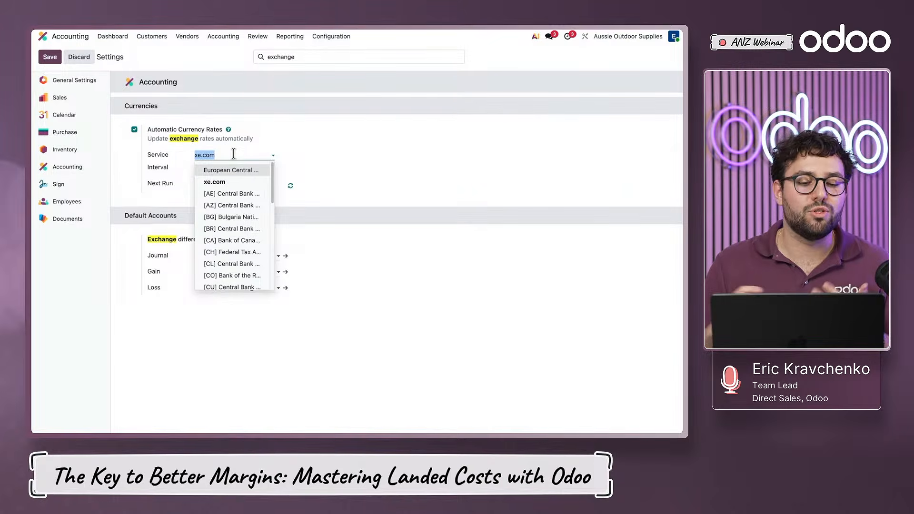
scroll(257, 224, "down", 5)
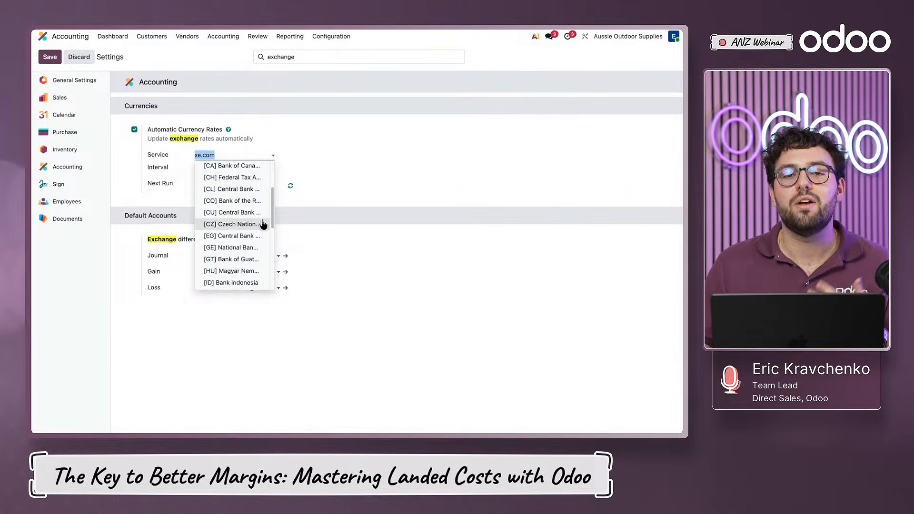
scroll(257, 224, "up", 5)
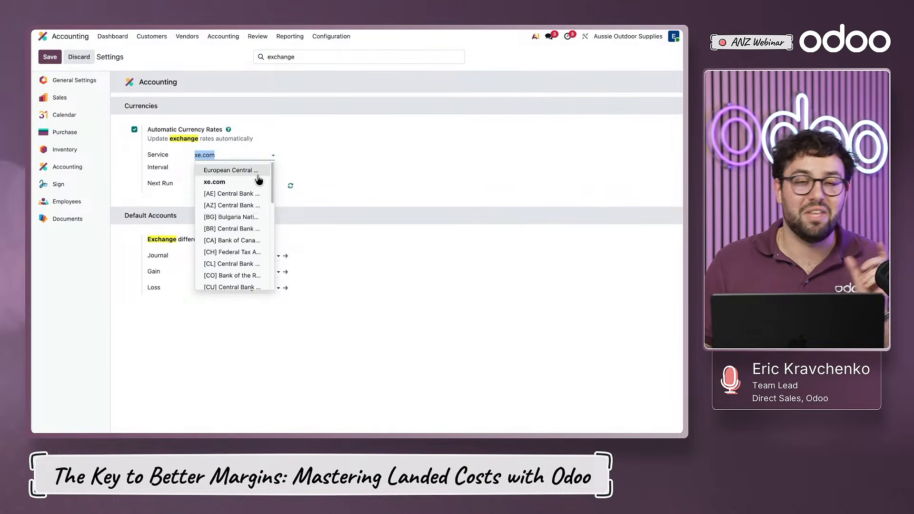
left_click(386, 155)
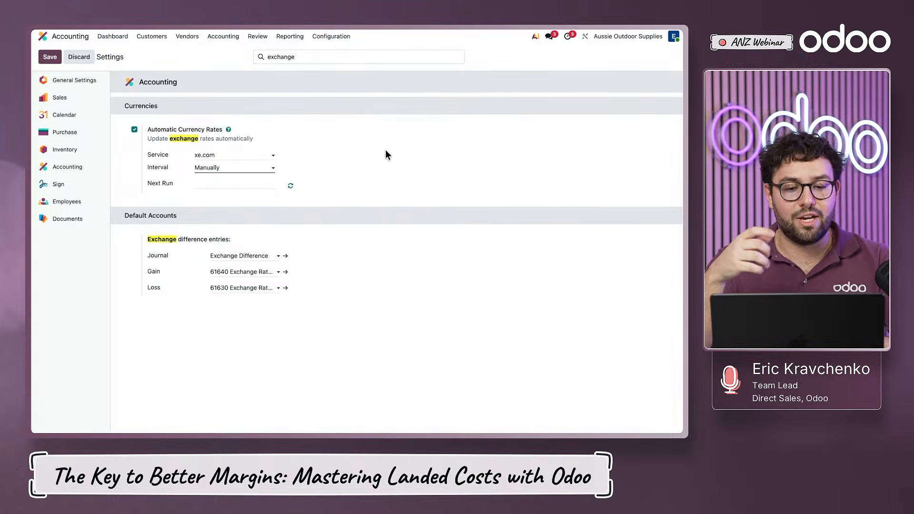
- Duplicate Freight Co vendor bill BILL/26-27/08/0003 and set the copy's bill date to 12 Aug
left_click(227, 38)
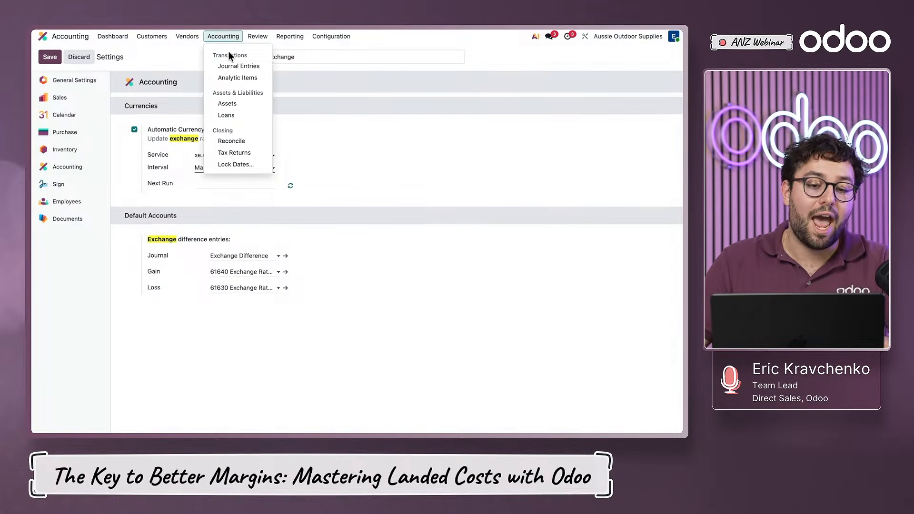
mouse_move(193, 37)
left_click(193, 57)
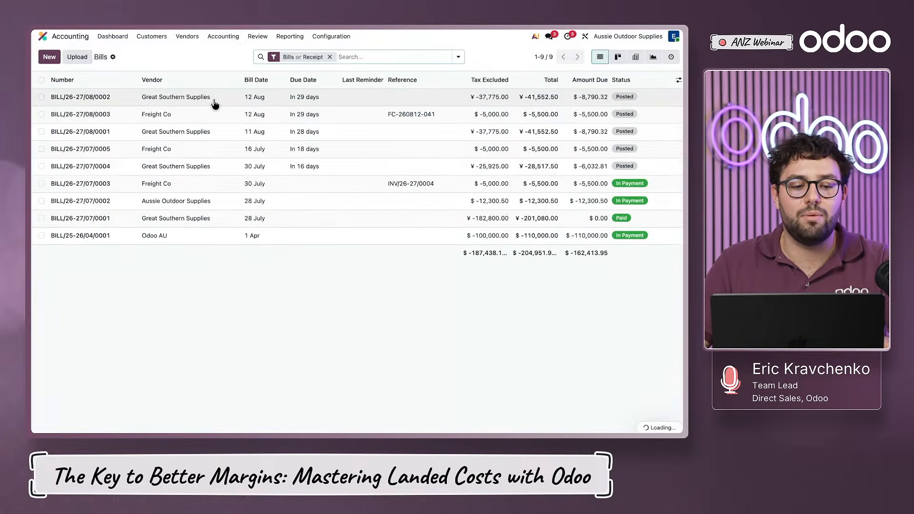
left_click(214, 115)
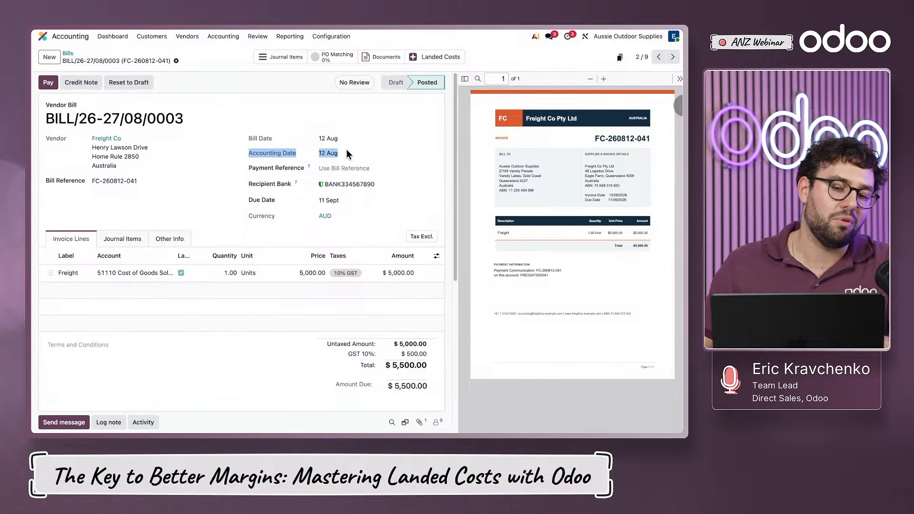
left_click(169, 60)
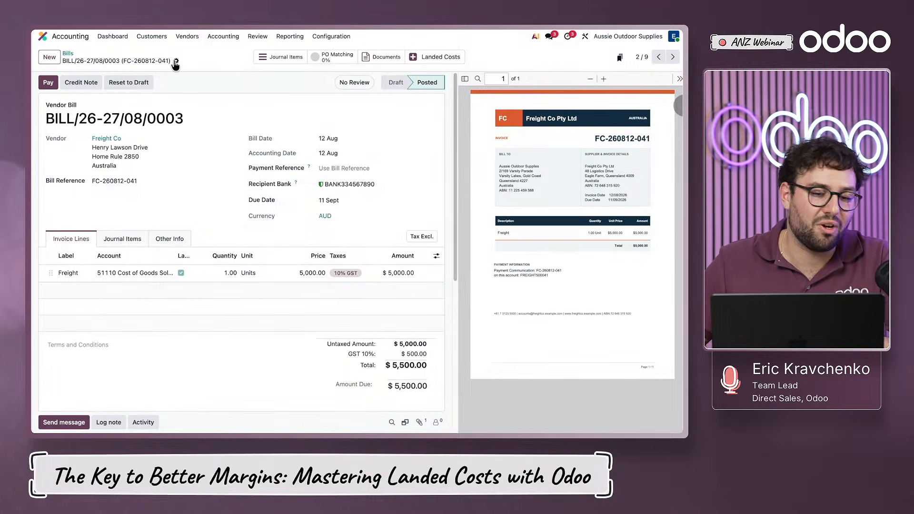
left_click(176, 61)
left_click(203, 199)
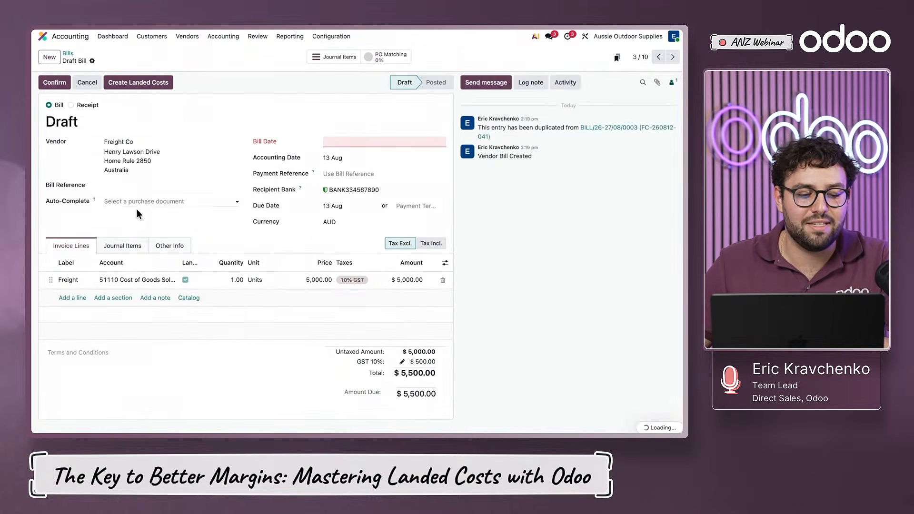
left_click(353, 141)
left_click(390, 225)
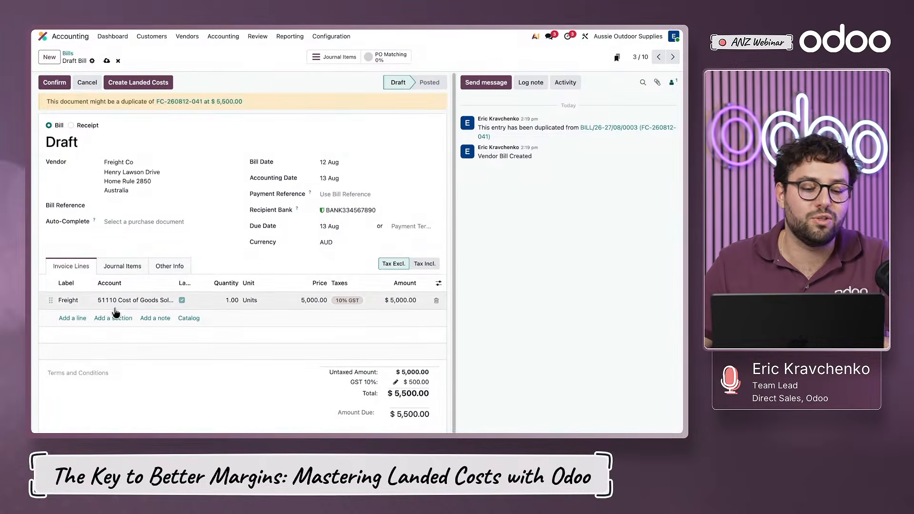
left_click(72, 318)
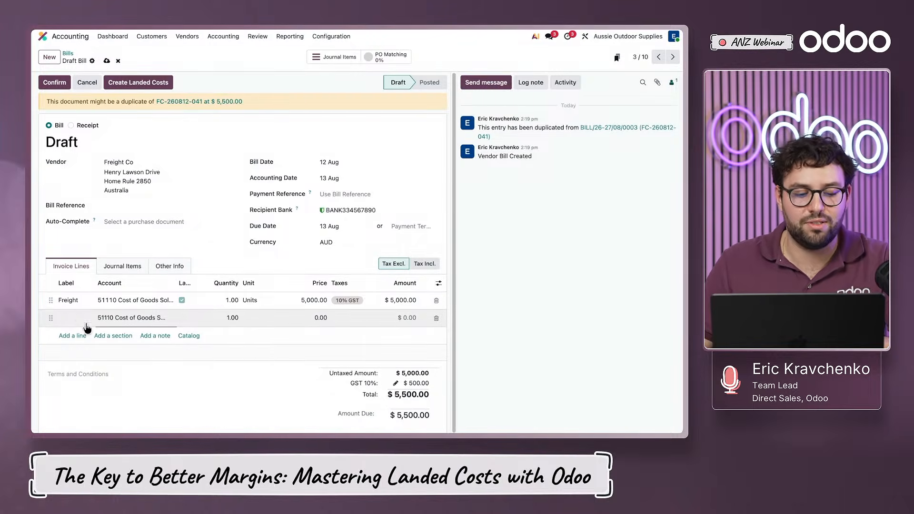
double_click(69, 300)
left_click(127, 356)
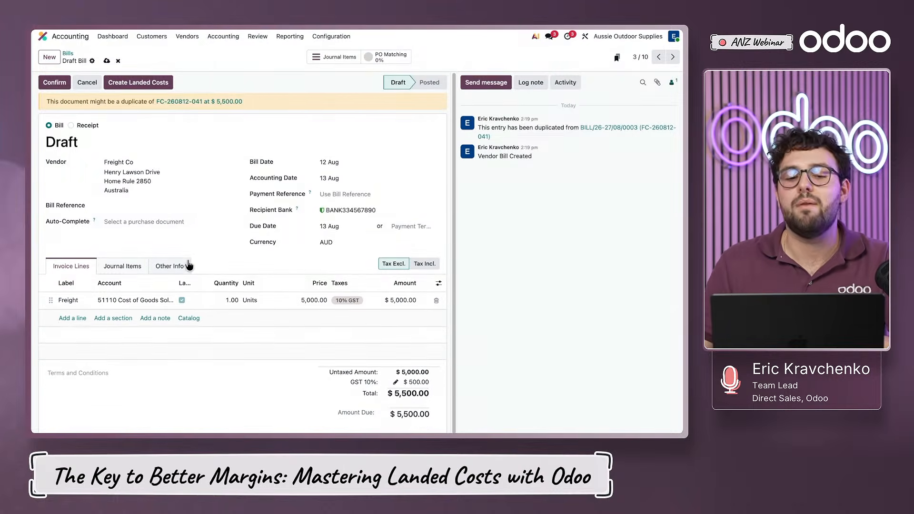
- Confirm the duplicated freight bill and create a landed cost from it
left_click(56, 84)
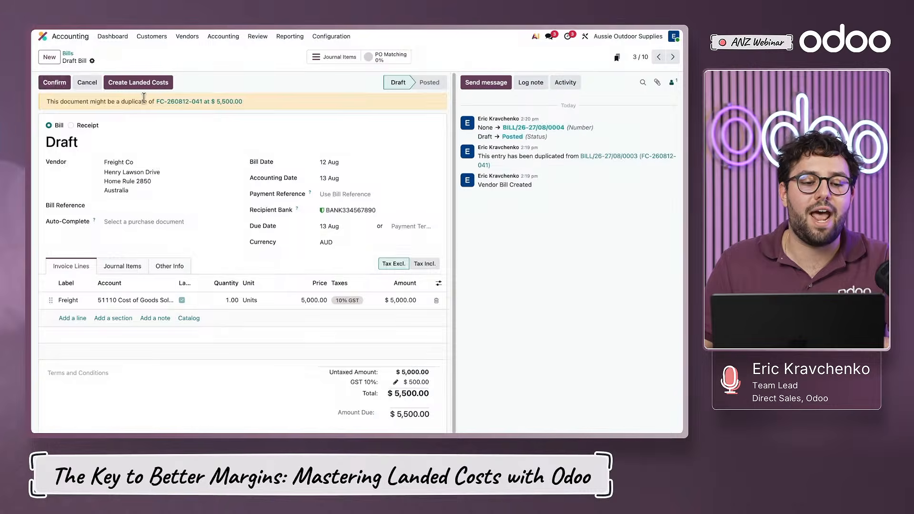
left_click(197, 82)
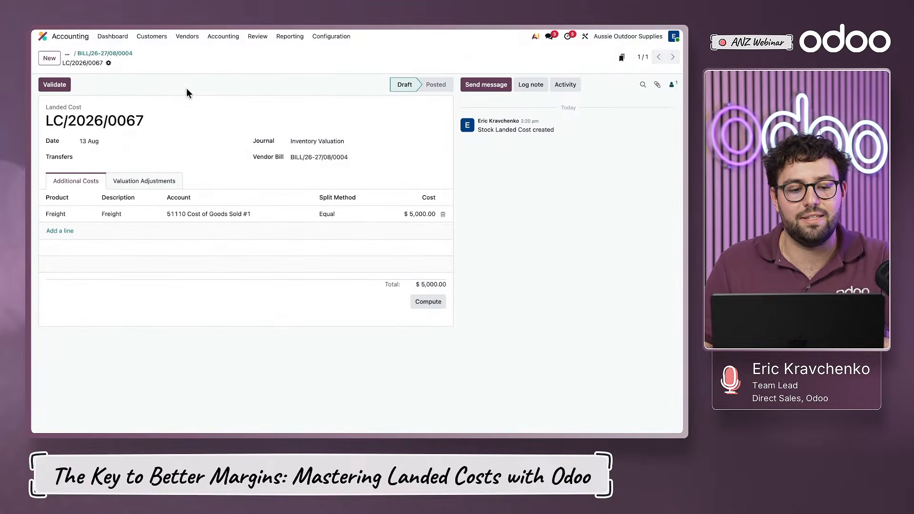
- Link receipts WH/IN/00003, WH/IN/00004 and WH/IN/00005 to the landed cost and compute its valuation adjustments
left_click(116, 157)
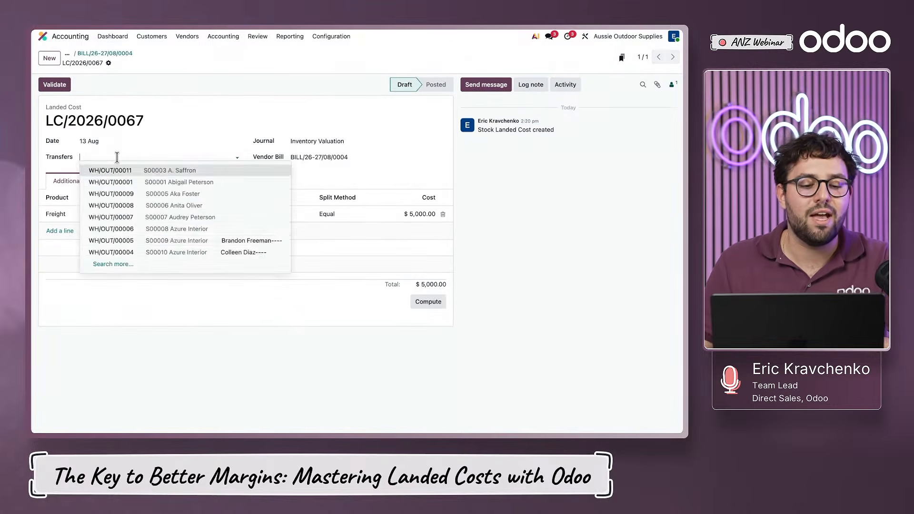
left_click(115, 264)
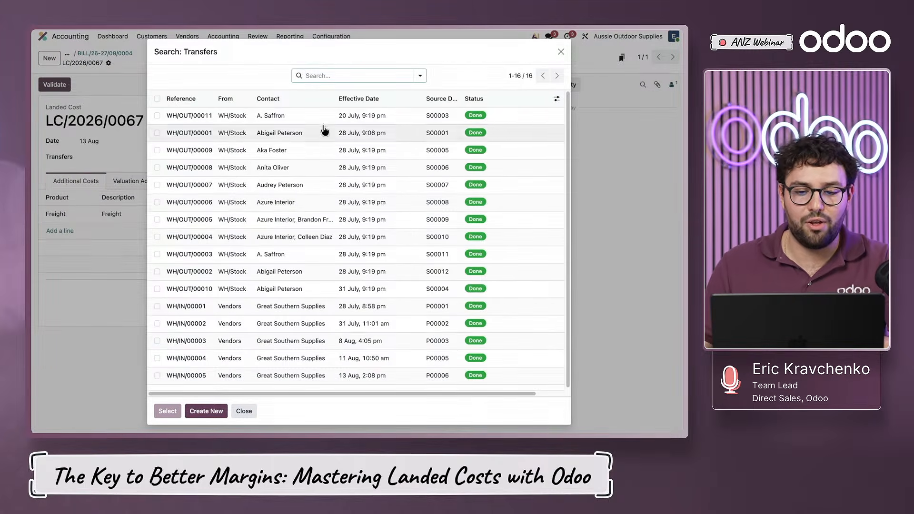
left_click(440, 100)
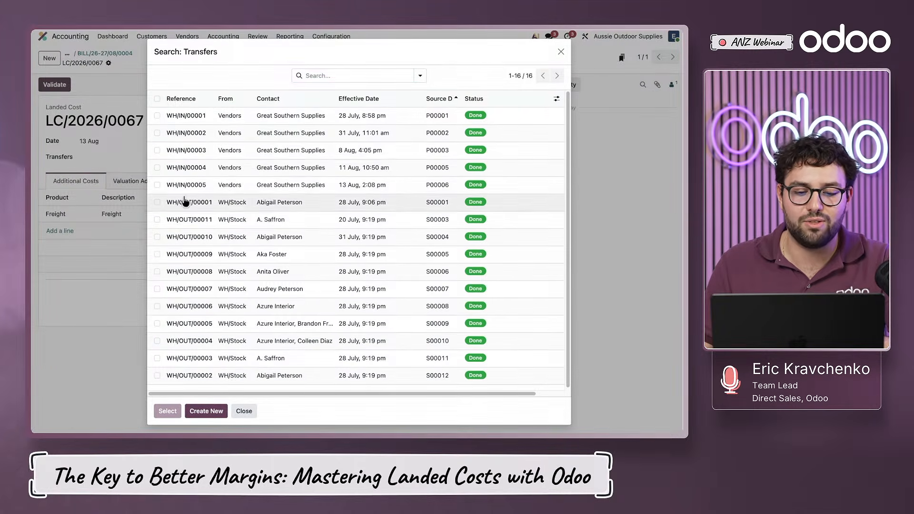
left_click(155, 185)
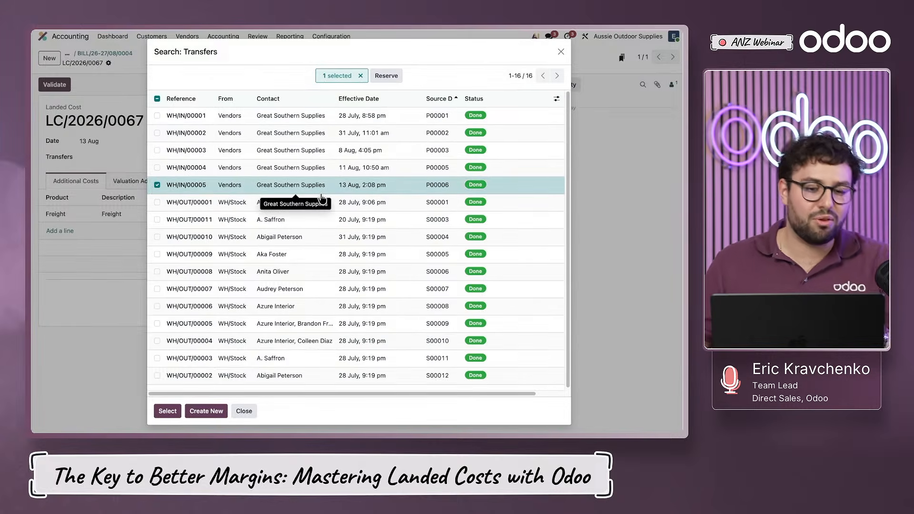
left_click(157, 167)
left_click(157, 150)
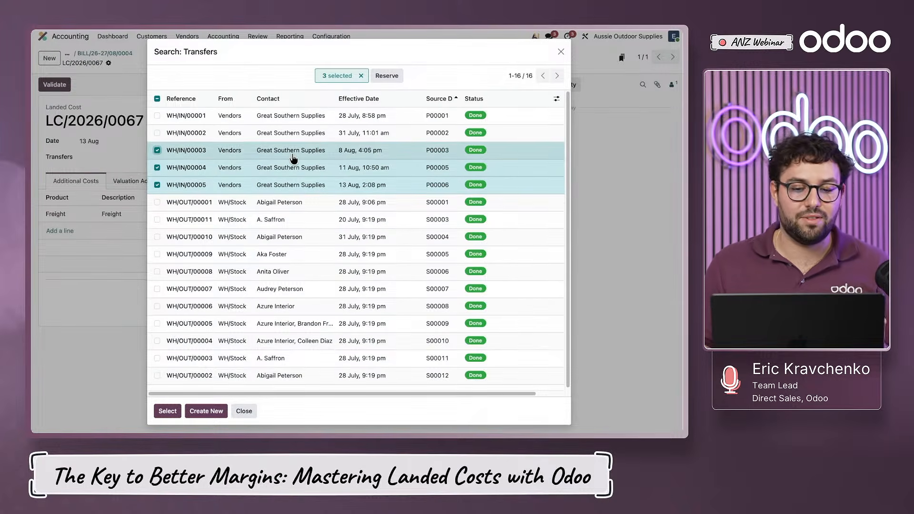
left_click(169, 413)
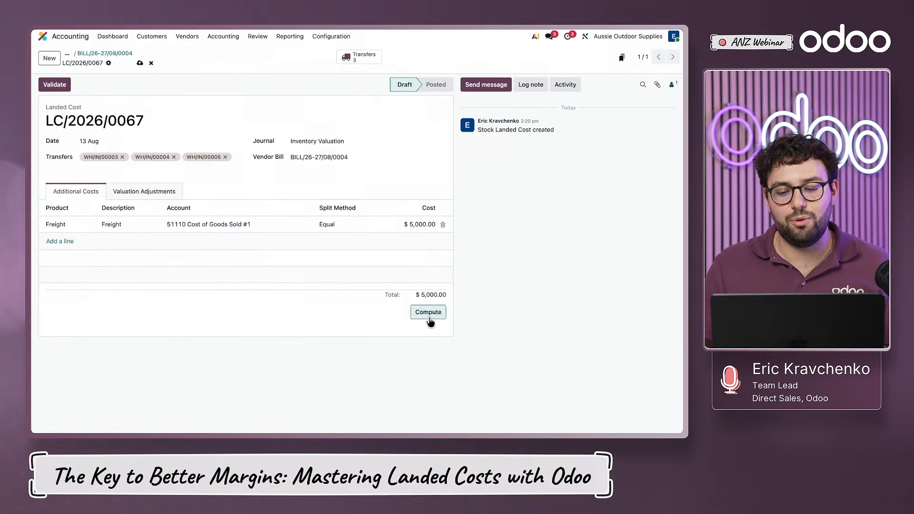
left_click(162, 196)
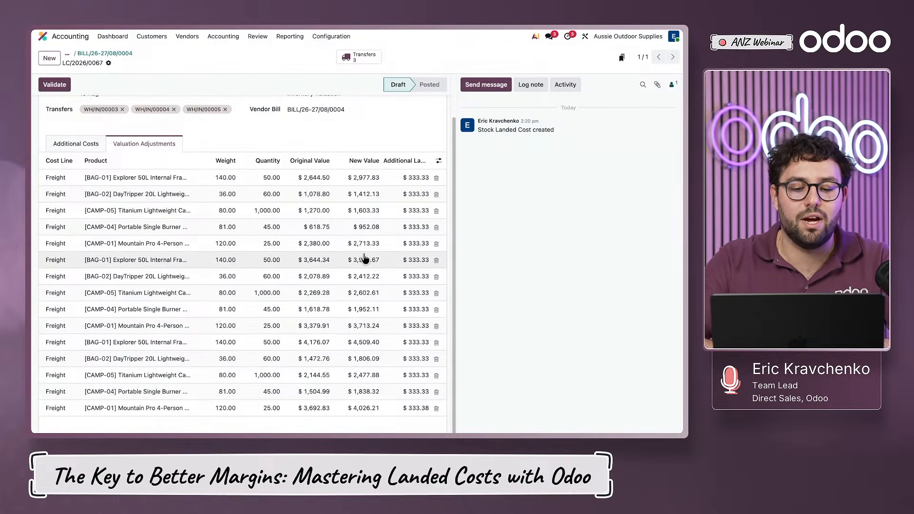
scroll(366, 258, "up", 2)
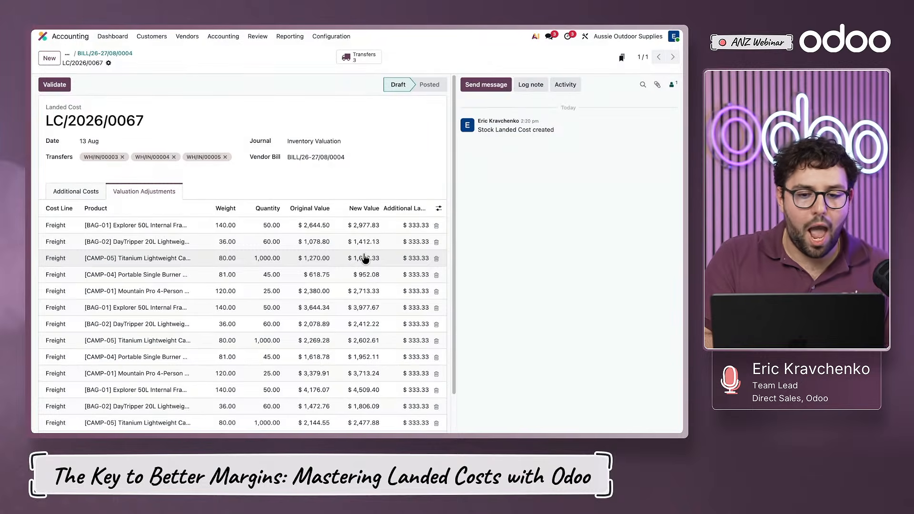
- Review the transfers available for the landed cost and the split method options of the freight line, leaving both as they are
left_click(177, 166)
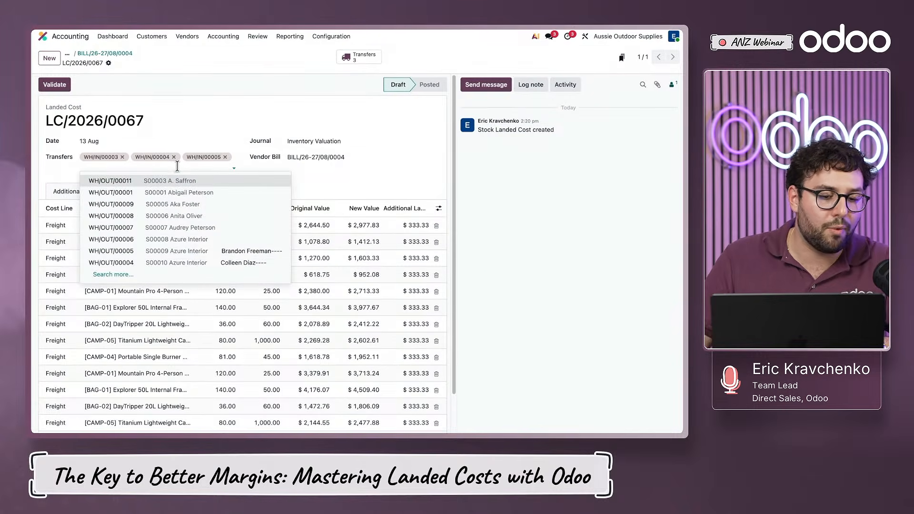
left_click(119, 275)
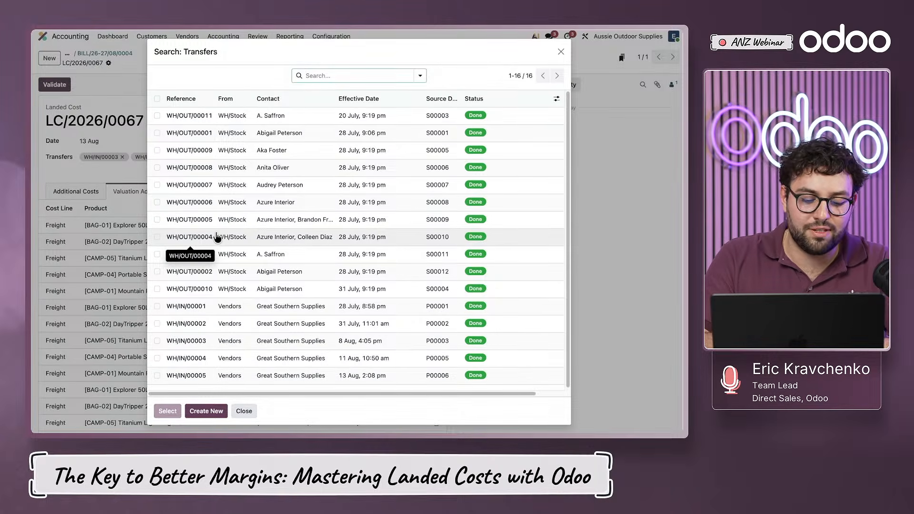
key("Escape")
key("Escape")
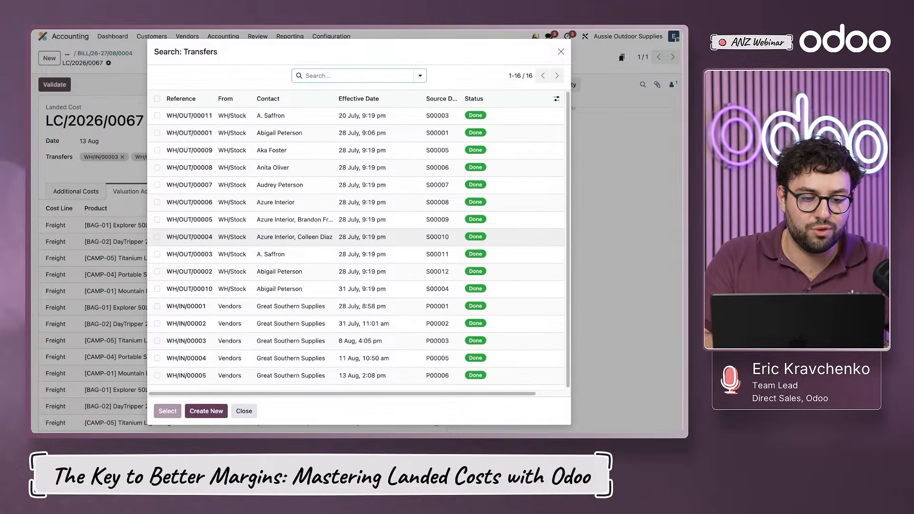
left_click(84, 191)
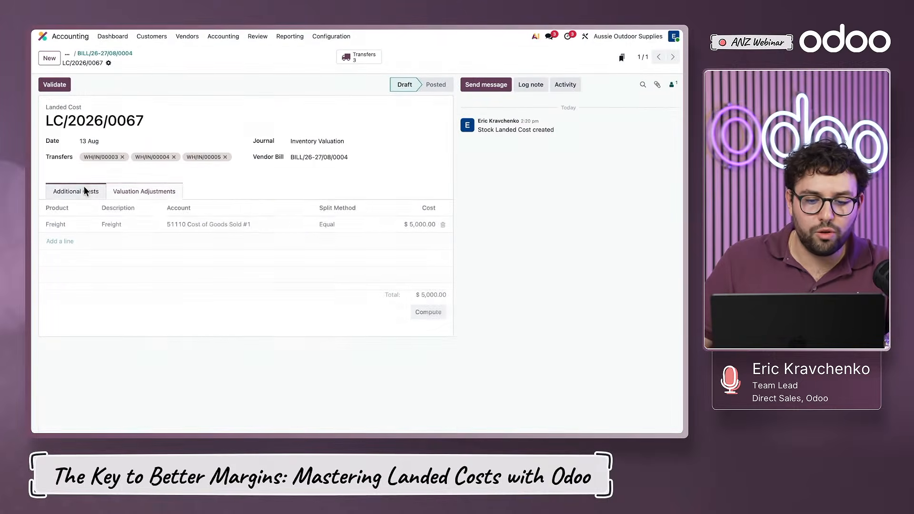
left_click(331, 221)
left_click(332, 222)
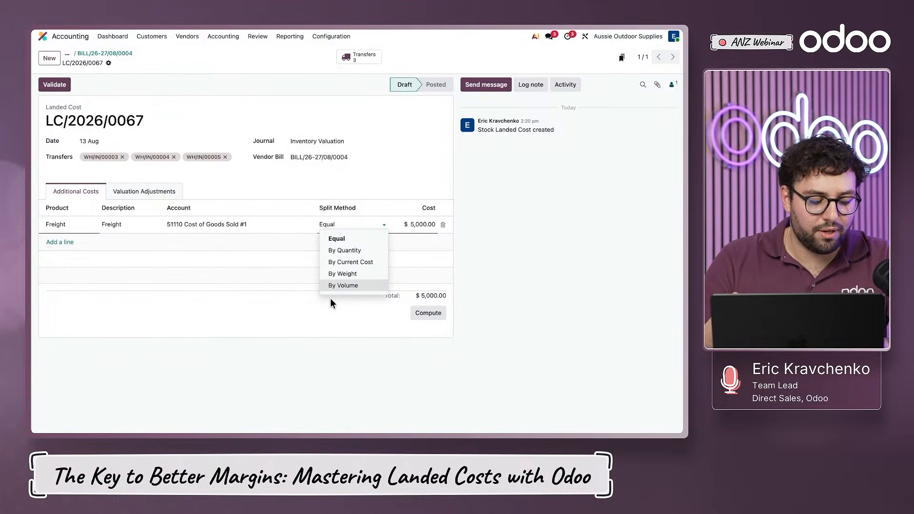
left_click(285, 309)
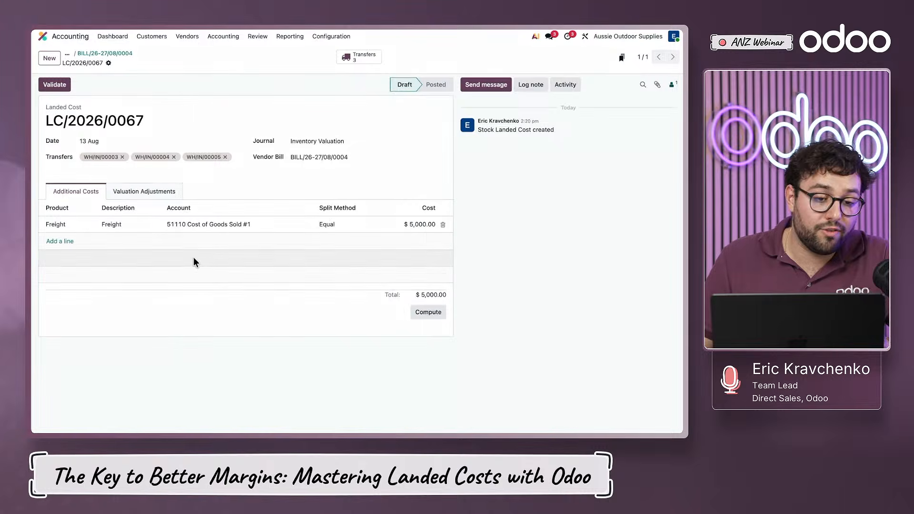
- Open receipt WH/IN/00003 from the landed cost and examine the Explorer 50L Internal Frame Backpack's weight and volume settings
left_click(358, 58)
left_click(122, 157)
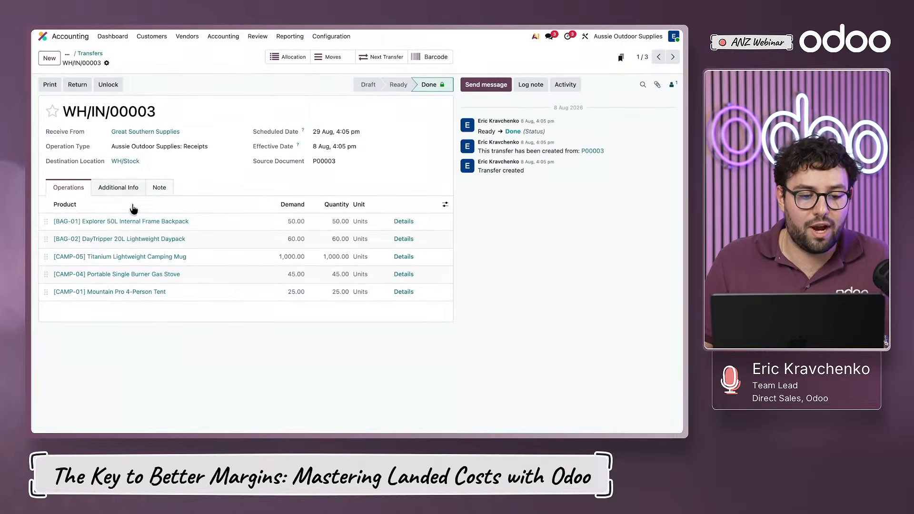
left_click(217, 227)
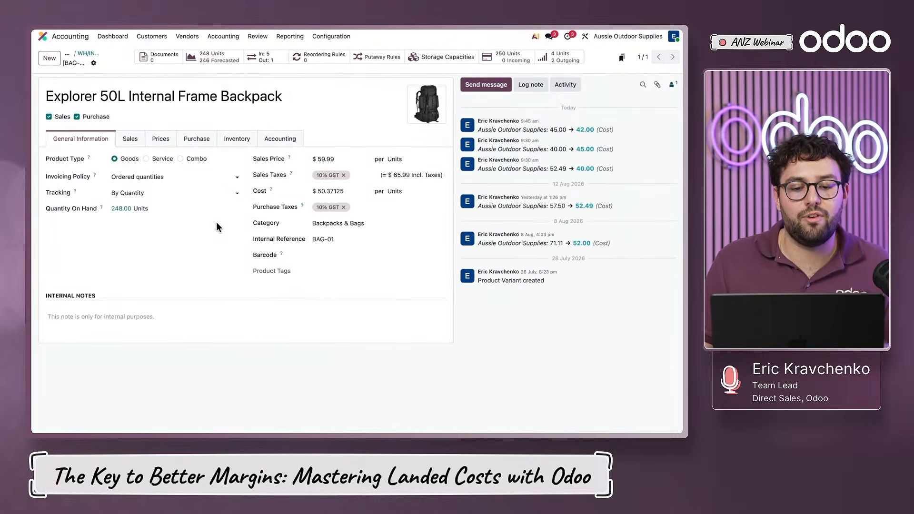
left_click(242, 138)
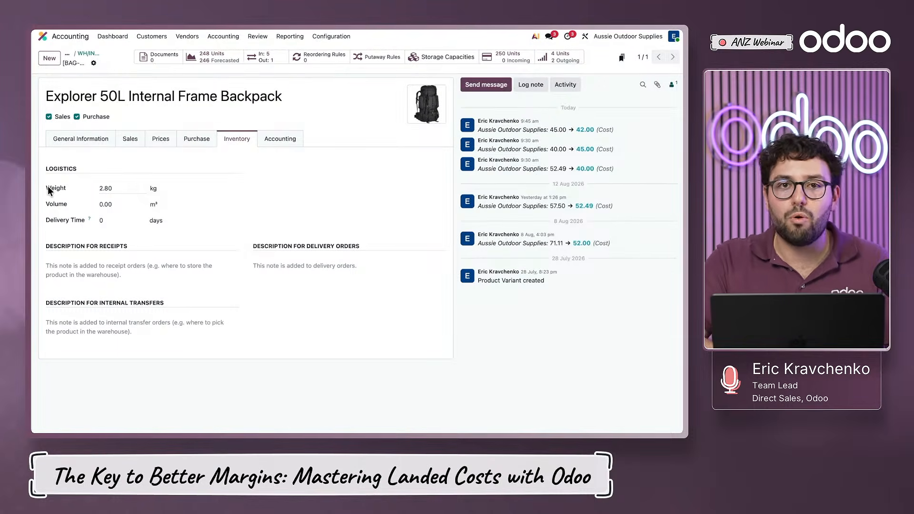
key("ctrl+Left")
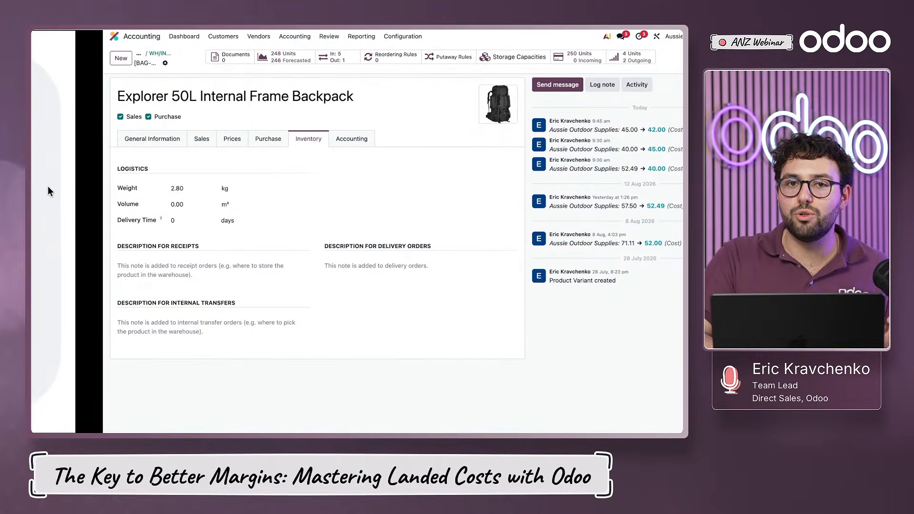